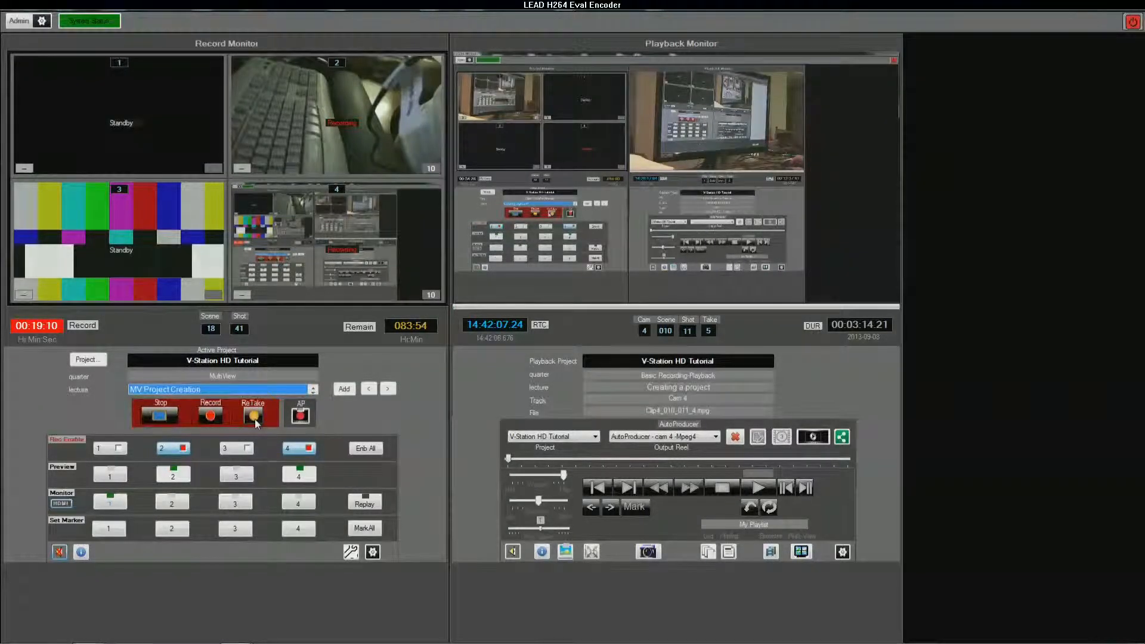
- Open the multi-view editor and create a new multi-view project named VMI Technology showcase
click(801, 552)
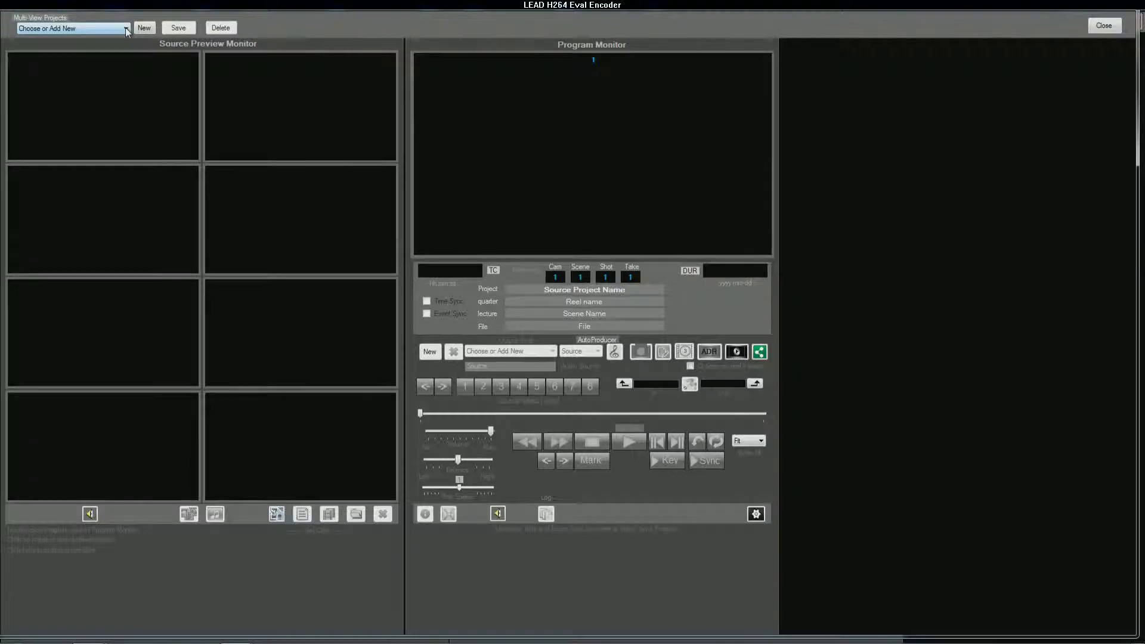
click(144, 29)
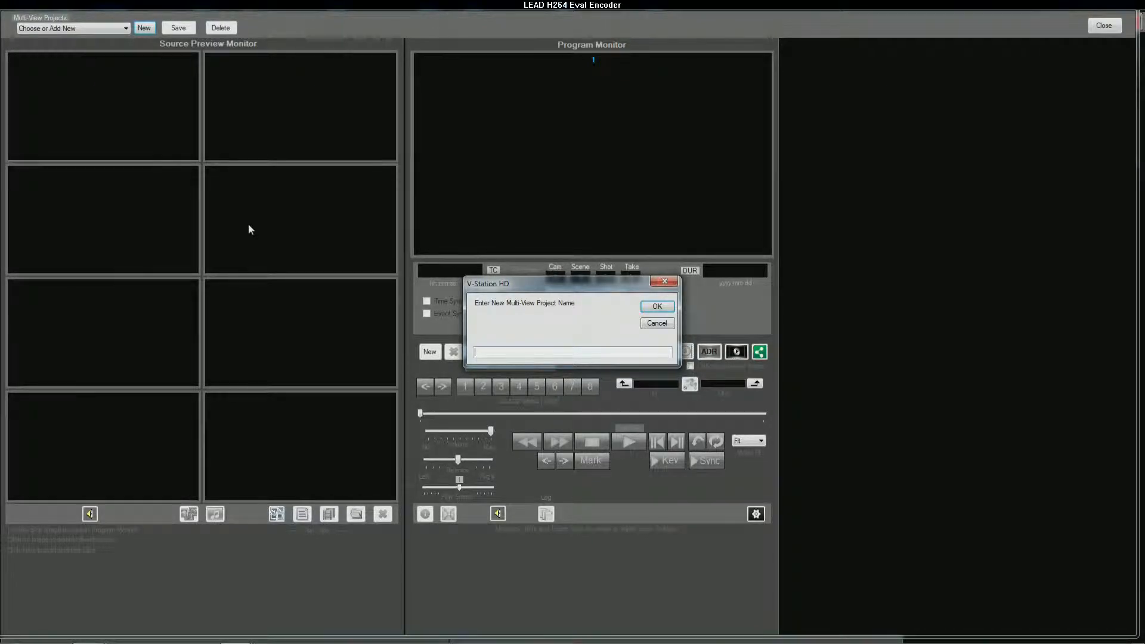
text(VMI Technology showcase)
click(657, 306)
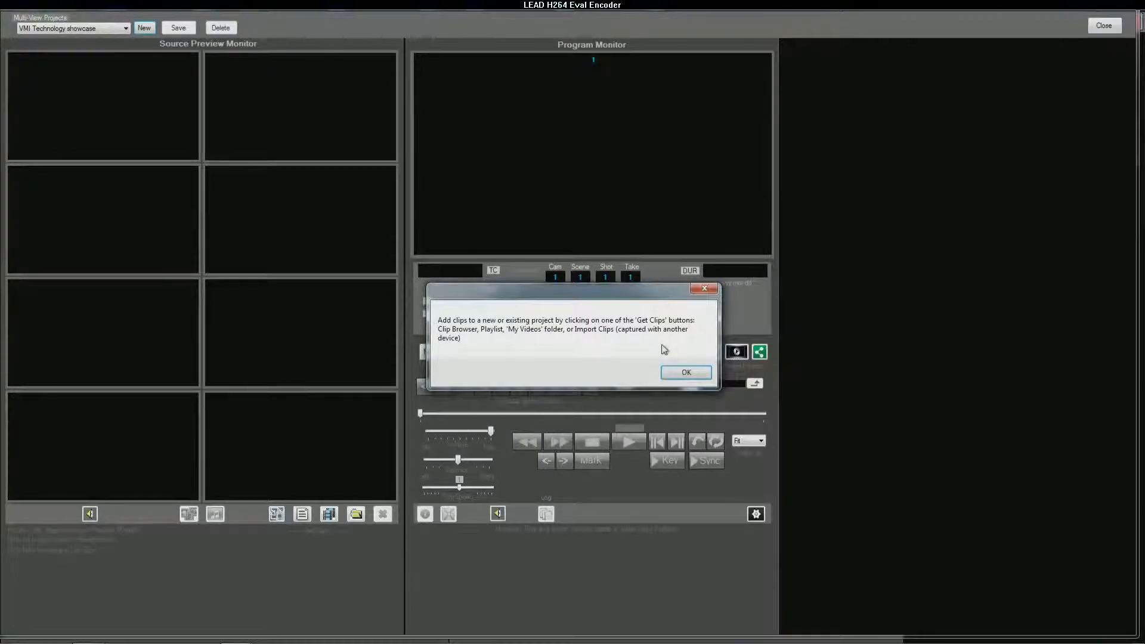
click(680, 371)
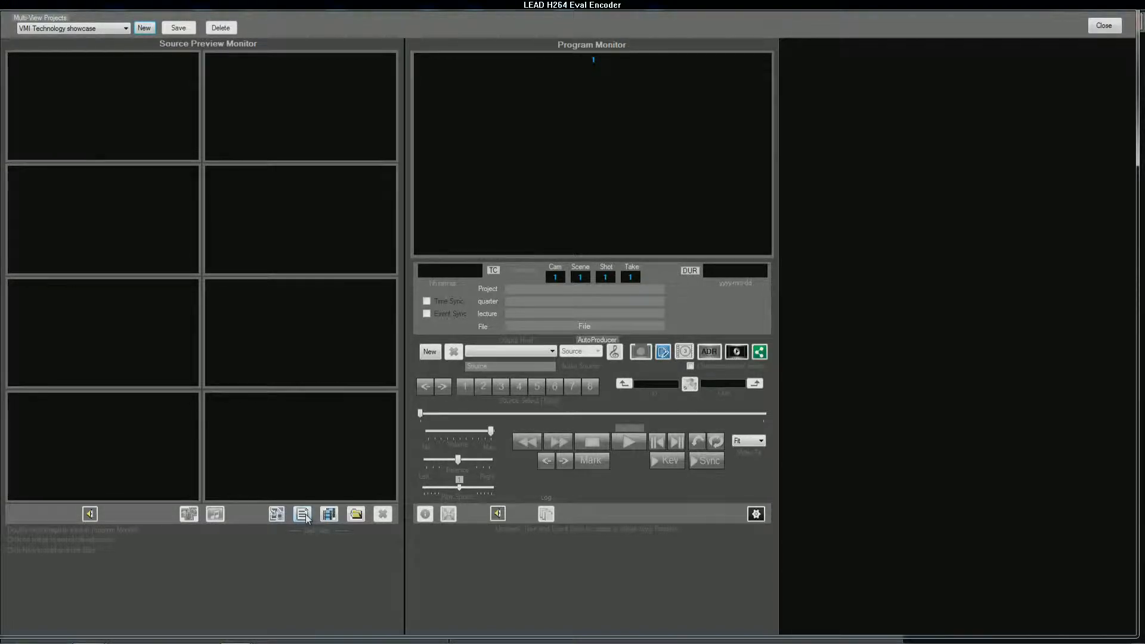
- Load the playlist VMI Technology Showcase.pls from the VMI Technology Showcase folder in VS Projects
click(304, 515)
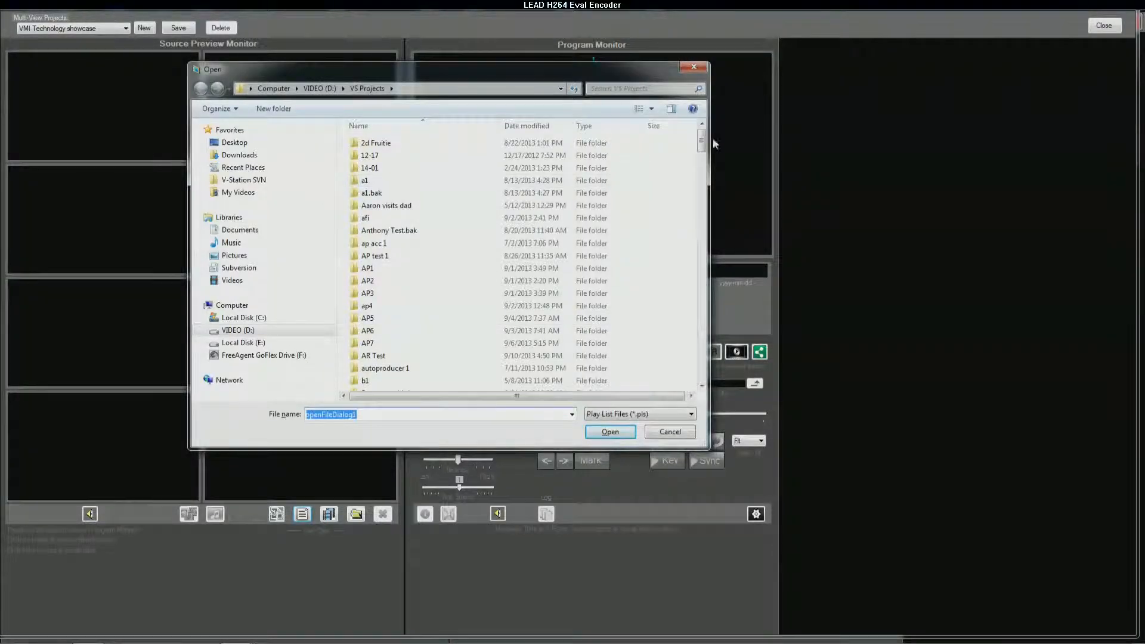
drag(704, 140, 698, 244)
double_click(419, 215)
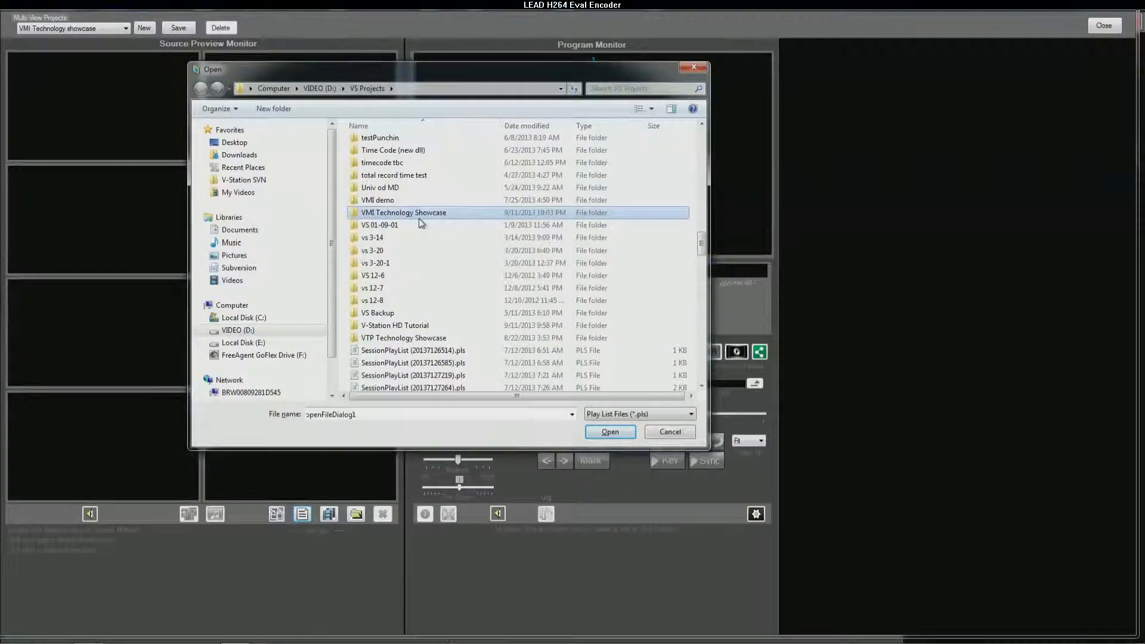
click(394, 143)
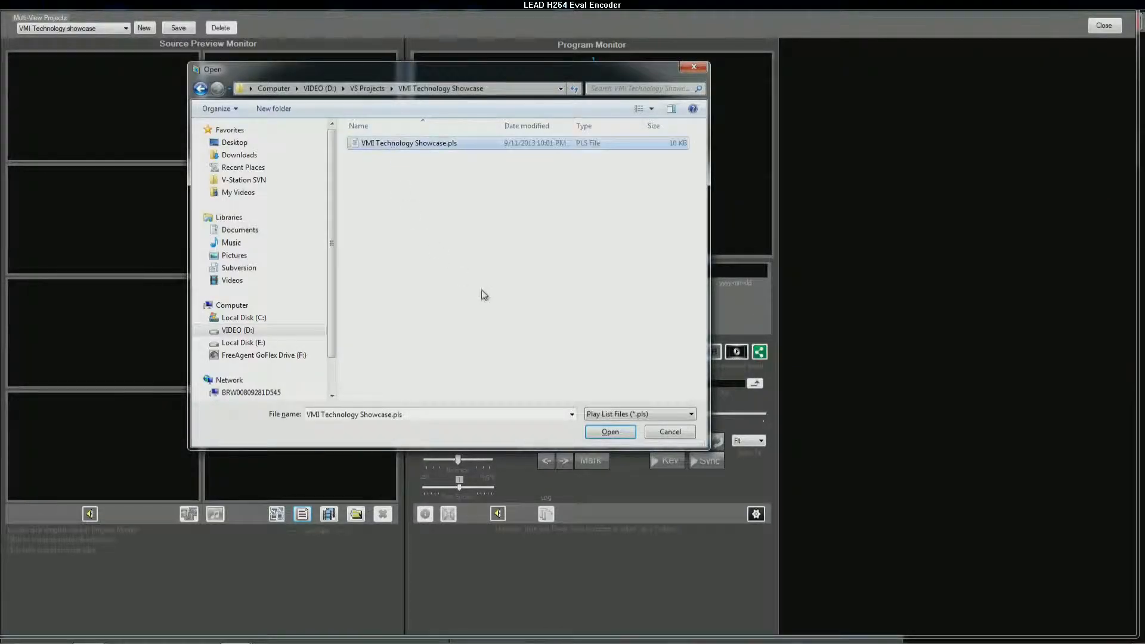
click(610, 432)
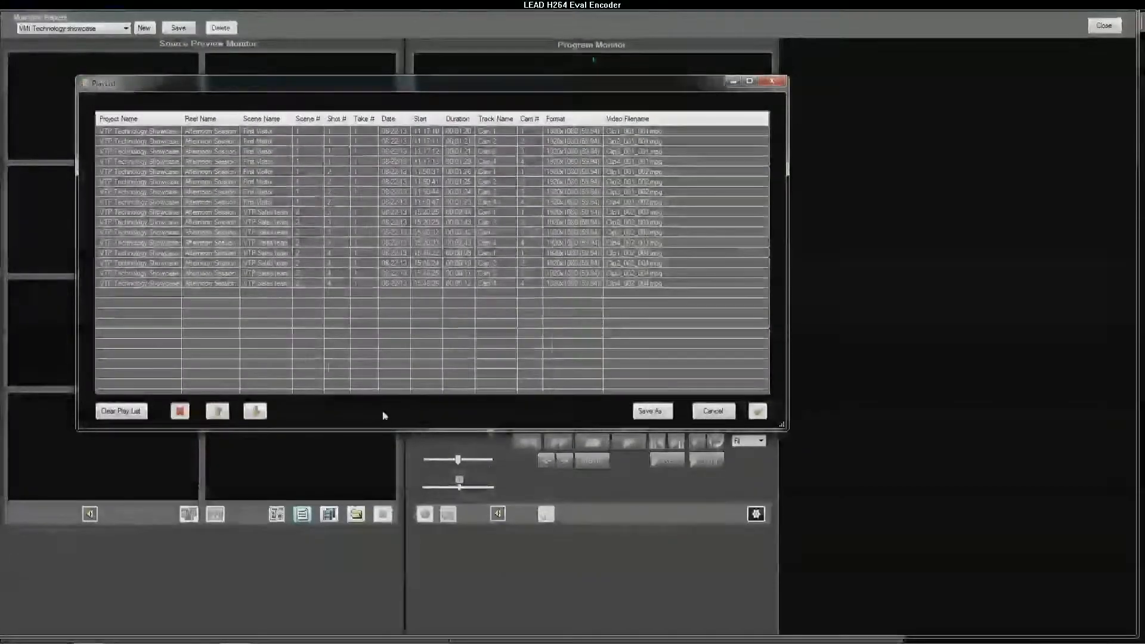
drag(333, 84, 291, 83)
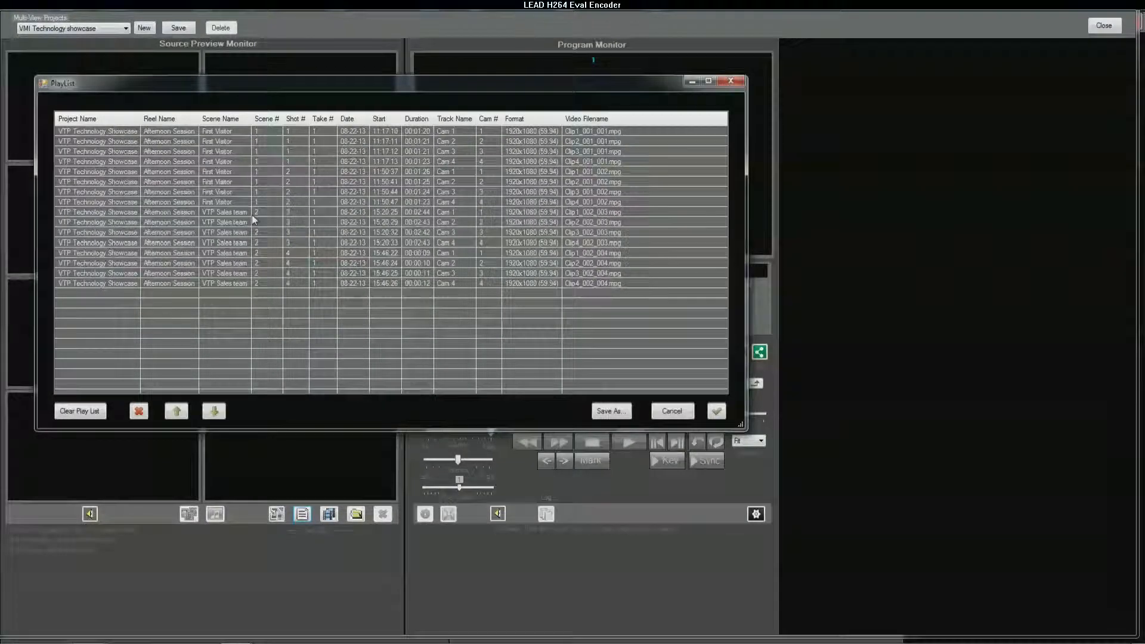
- Add the four First Visitor clips of scene 1, shot 1 (Cam 1 to Cam 4) to the project
click(213, 131)
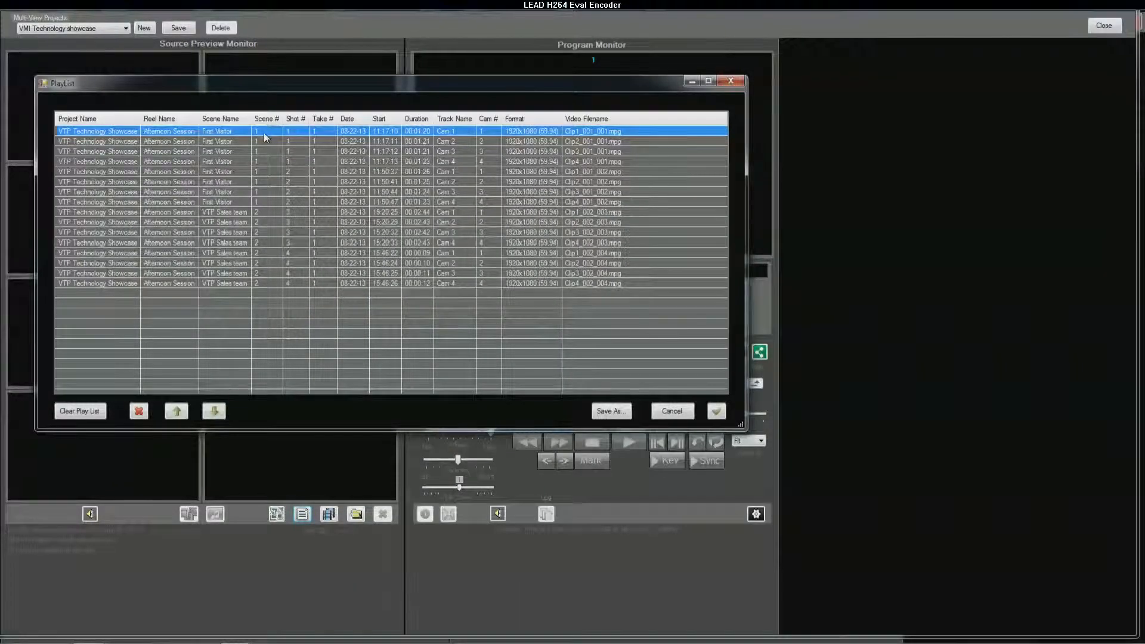
shift+click(220, 163)
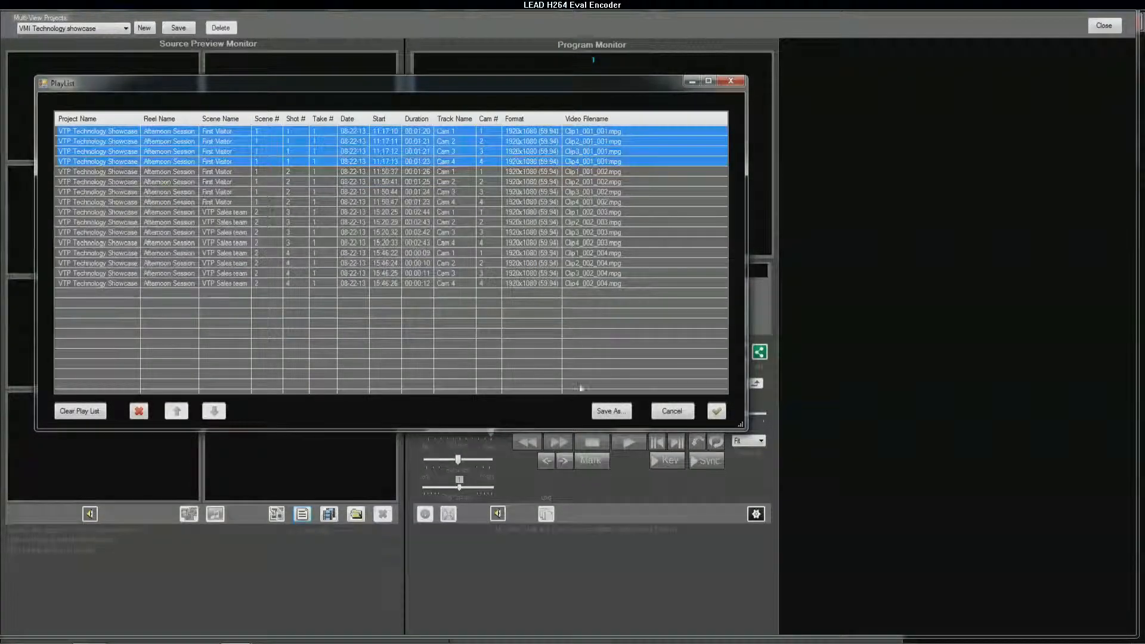
click(716, 411)
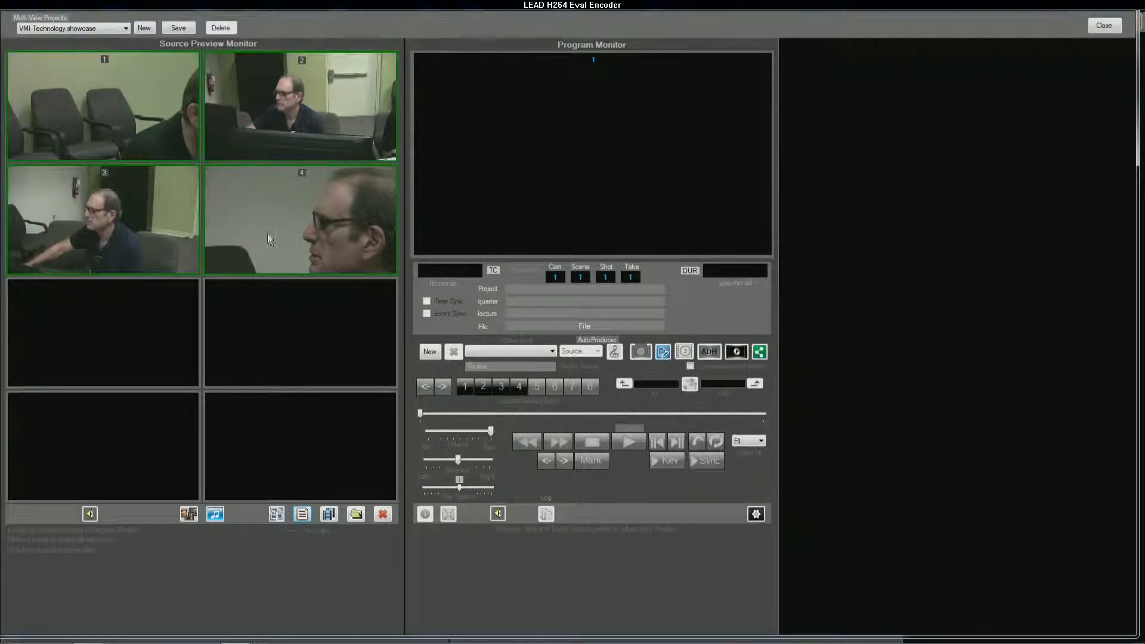
- Show camera 1 in the program monitor, enable Time Sync, and play until all four sources are running before pausing
click(122, 149)
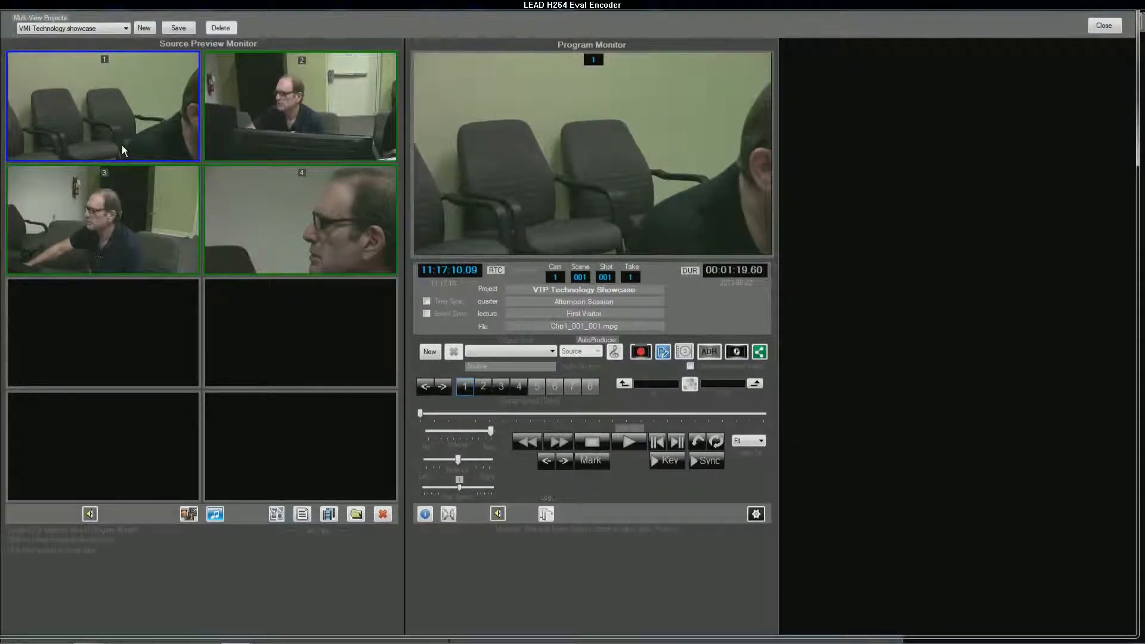
click(427, 301)
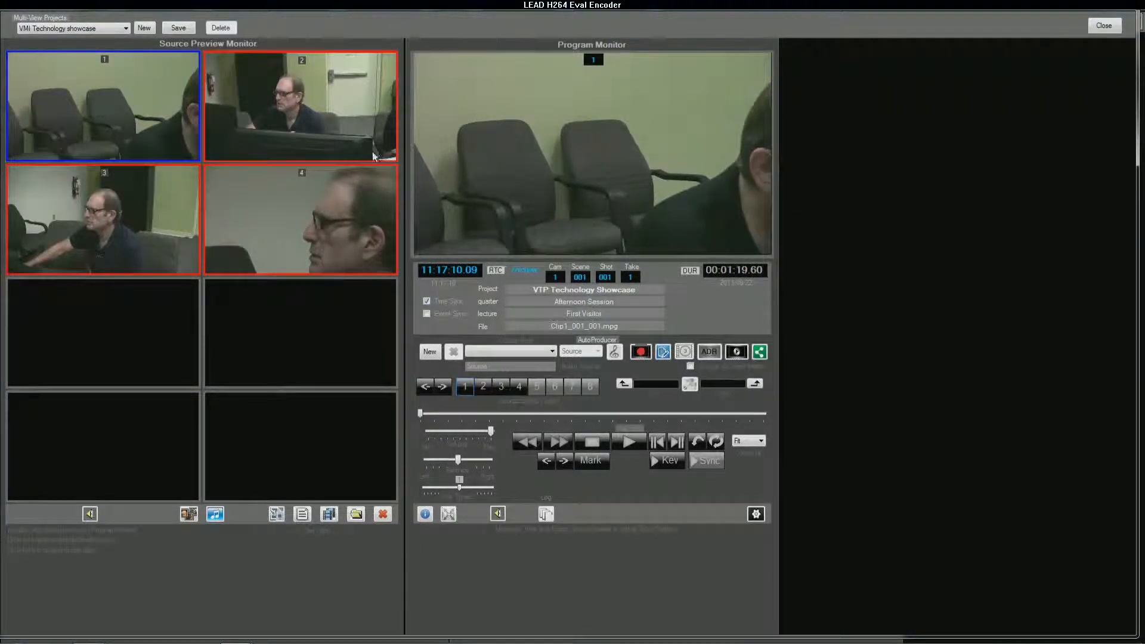
click(631, 441)
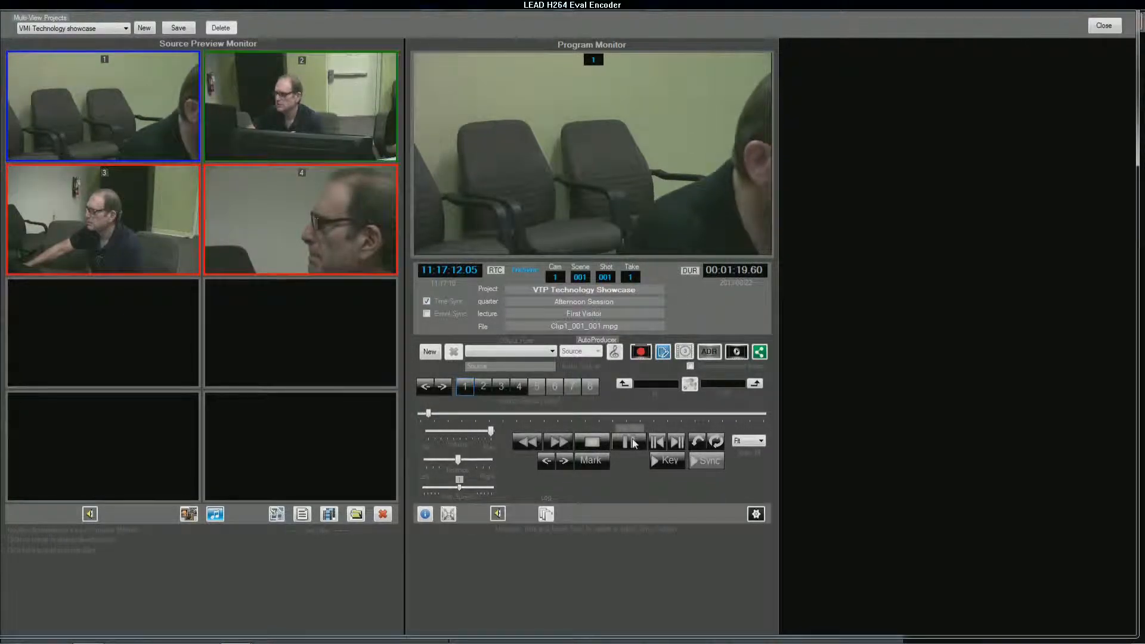
click(632, 440)
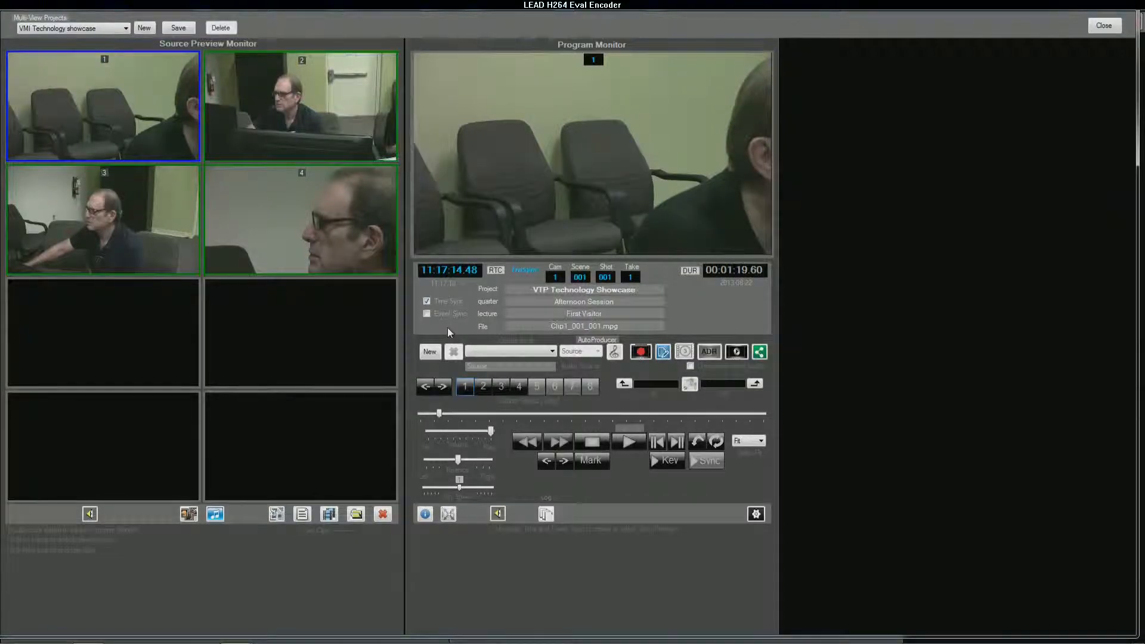
- Set the In point at 11:17:14.48, then play briefly, pause and return to that In point
click(624, 385)
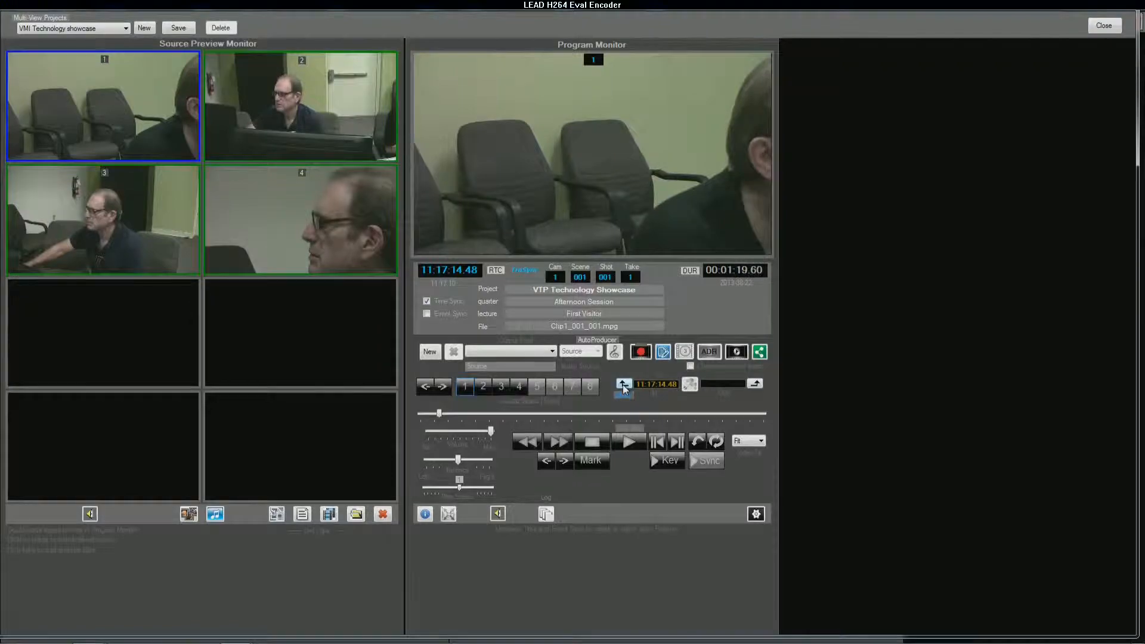
click(632, 442)
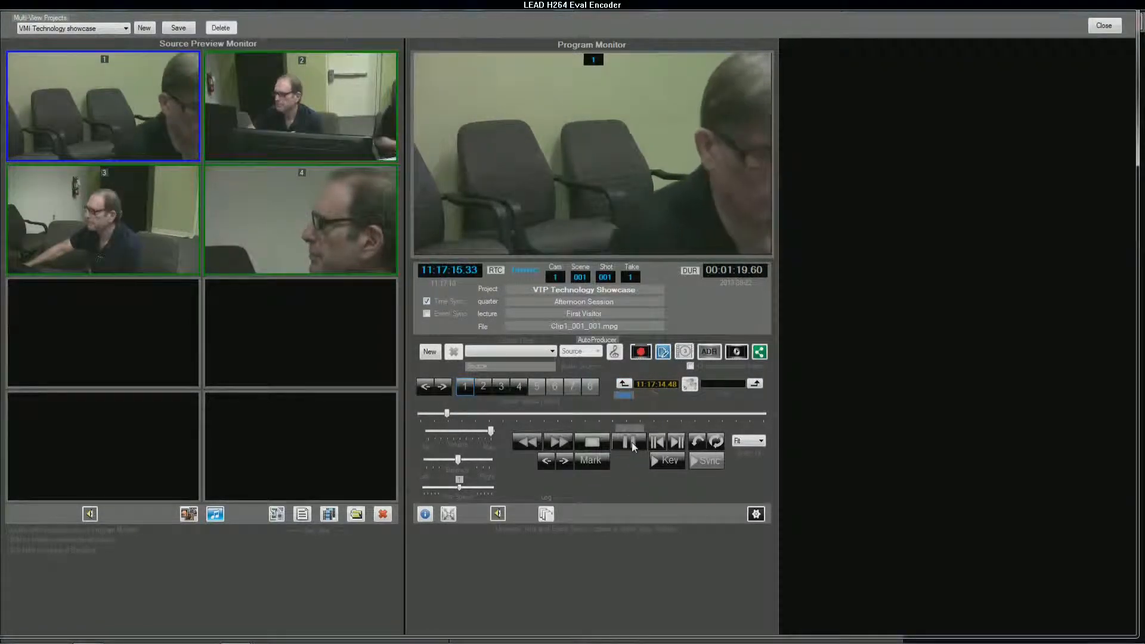
click(631, 442)
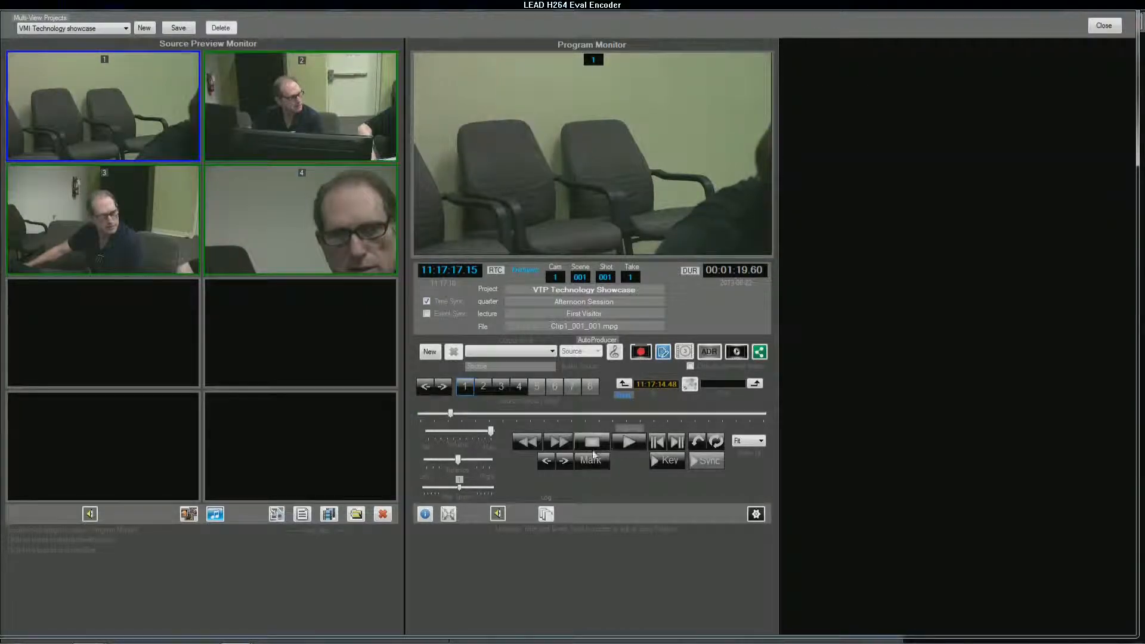
click(527, 442)
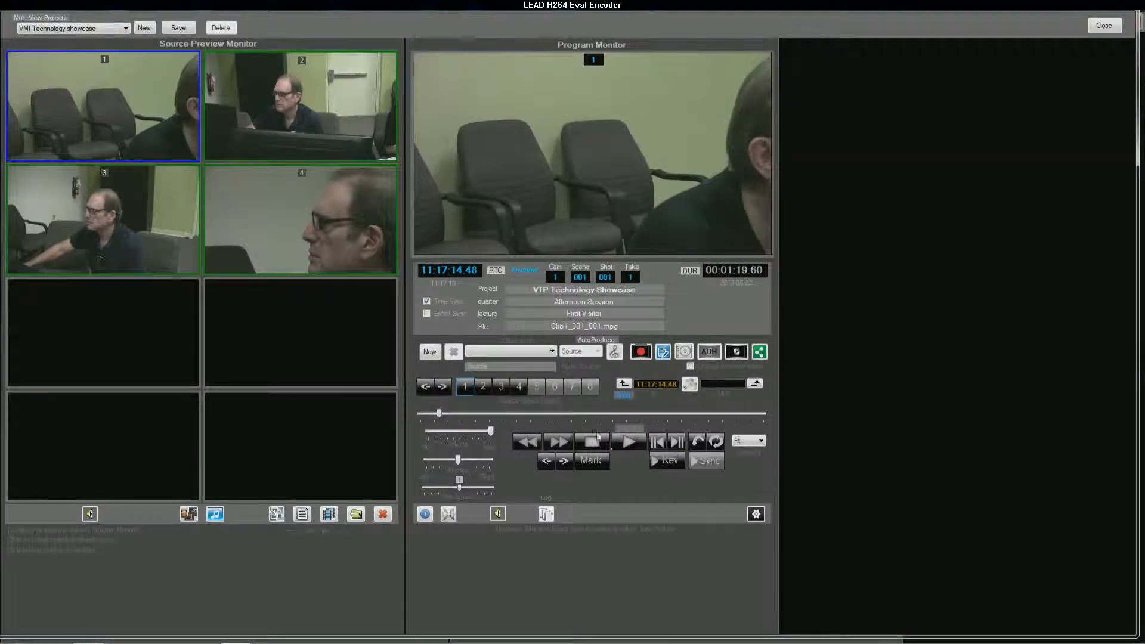
- Set the Out point at 11:18:27.70, slightly before the end of the camera 1 clip
click(557, 441)
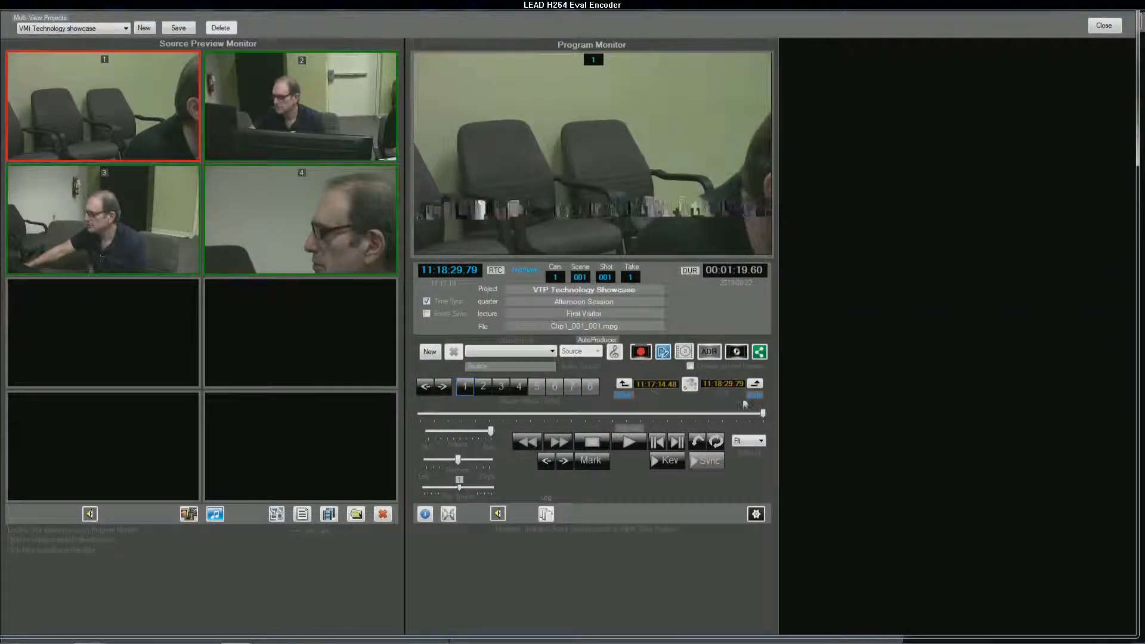
drag(764, 413, 756, 414)
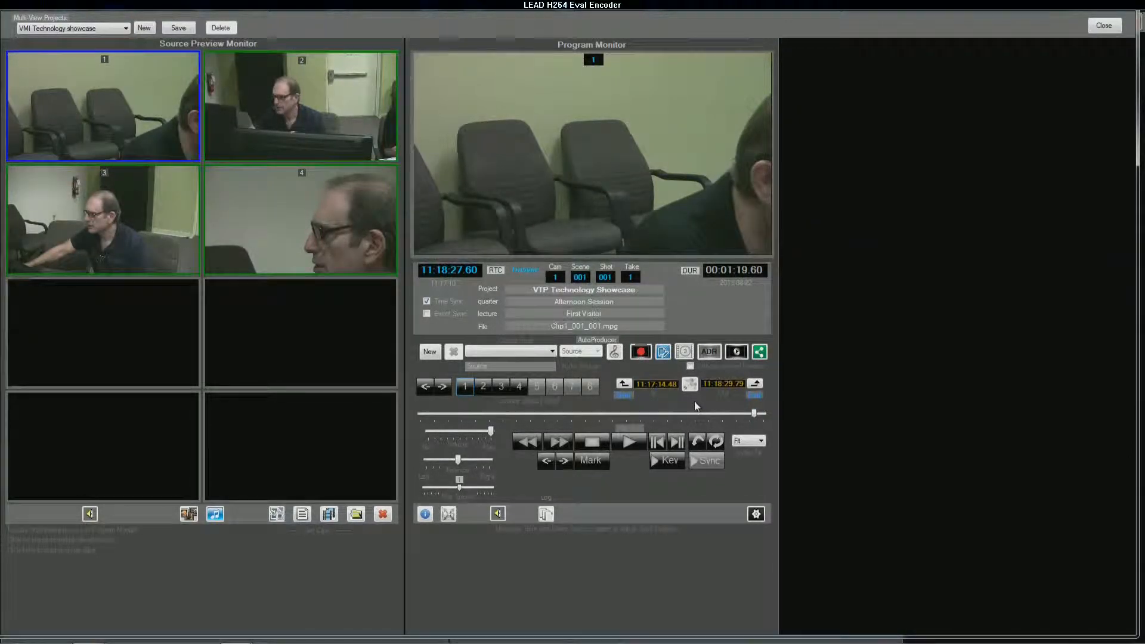
click(756, 384)
- Check the marked range by jumping between the In and Out points and briefly playing from the In point
click(534, 443)
click(553, 442)
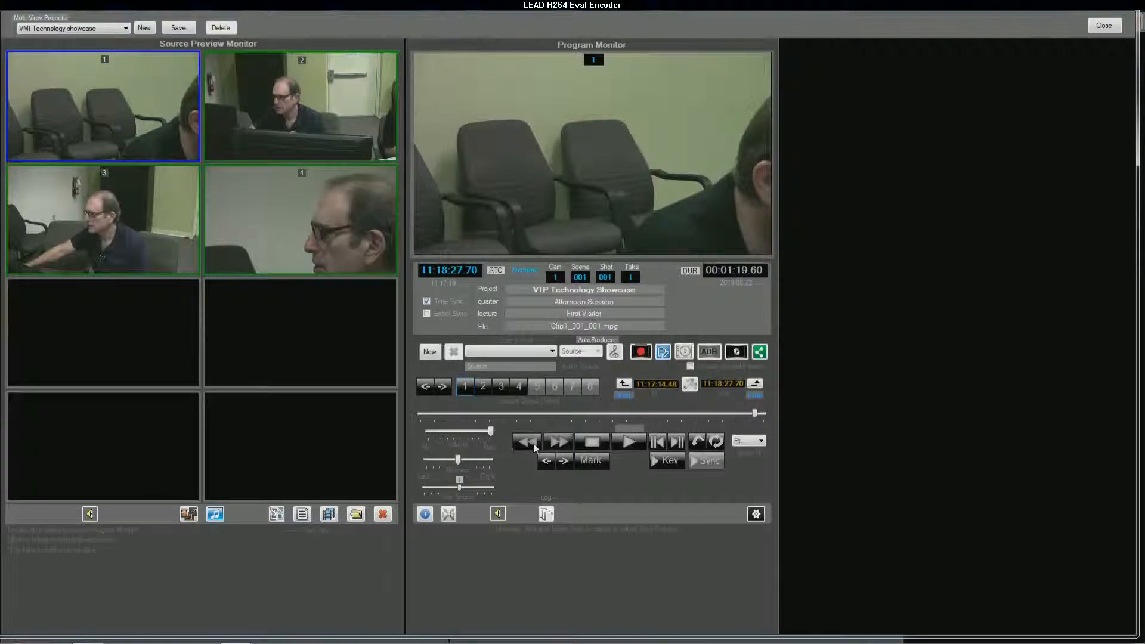
click(533, 442)
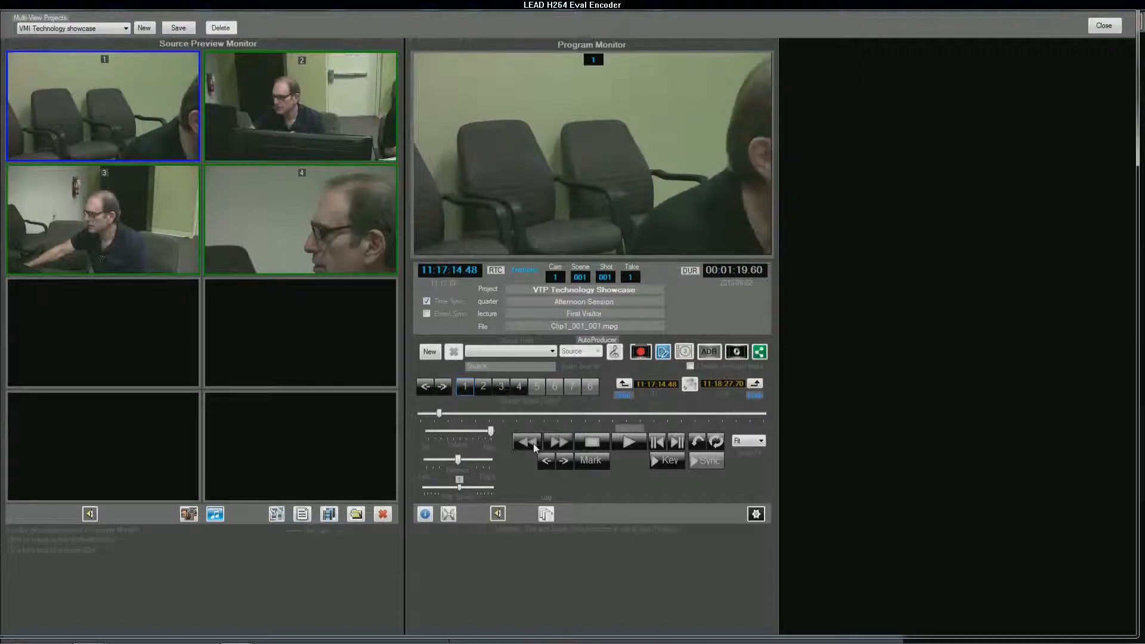
click(639, 442)
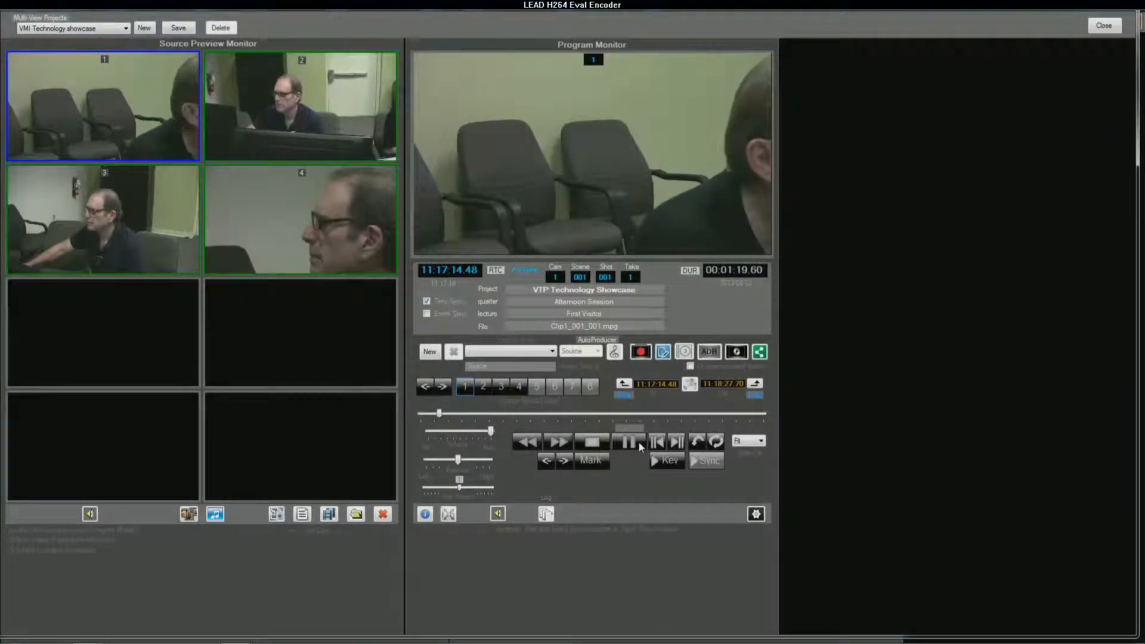
click(634, 444)
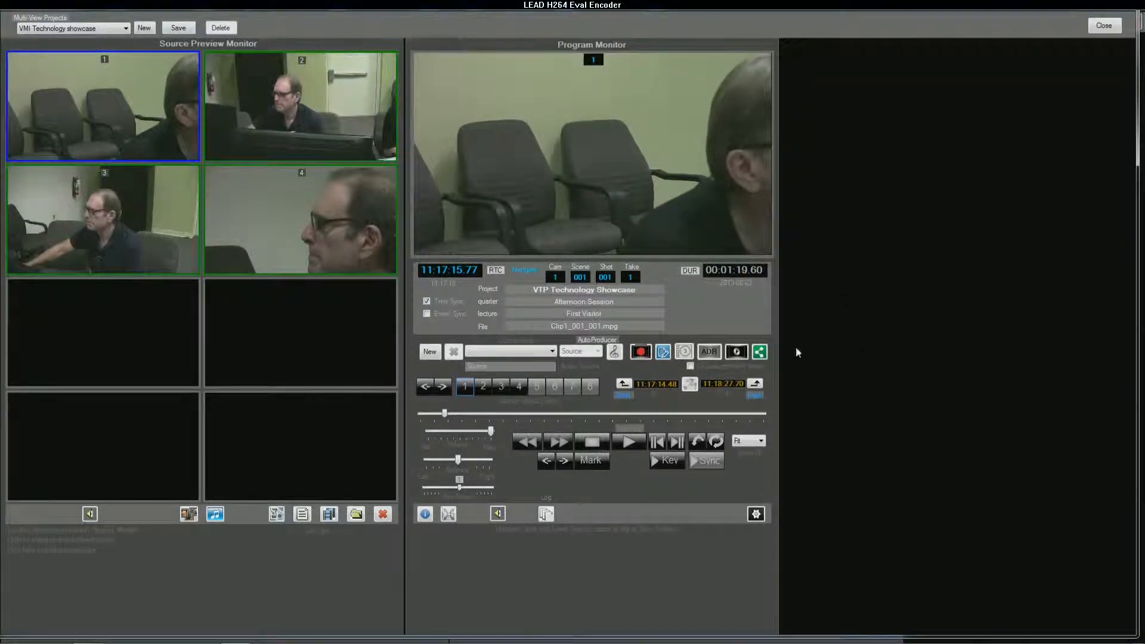
- Open the edit list file chooser and cancel it without choosing a file
ctrl+click(663, 354)
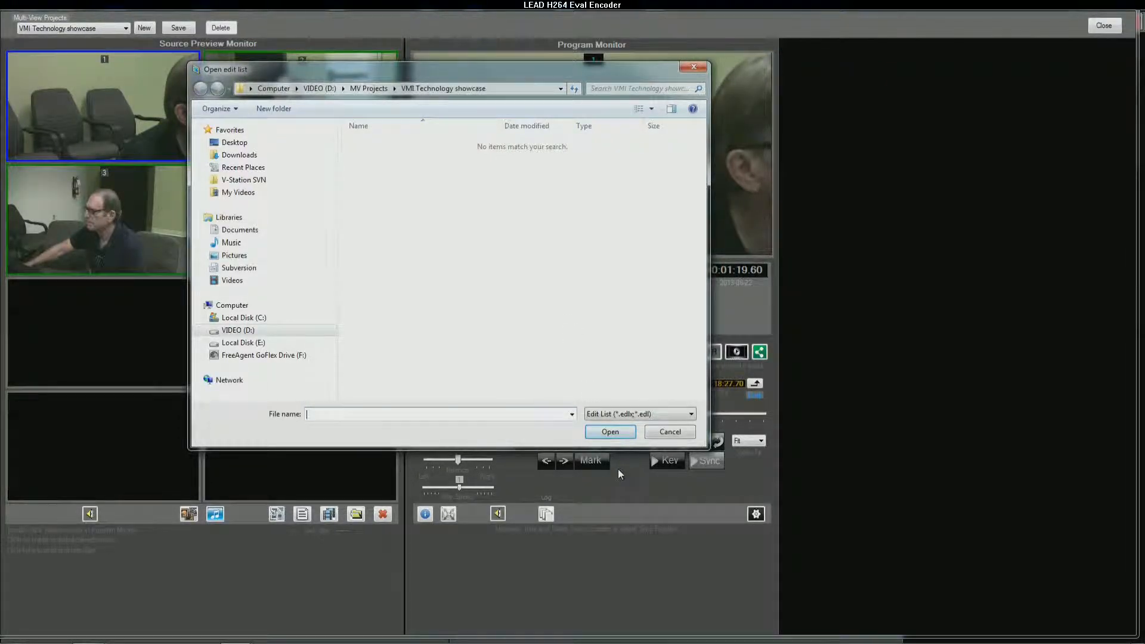
click(670, 433)
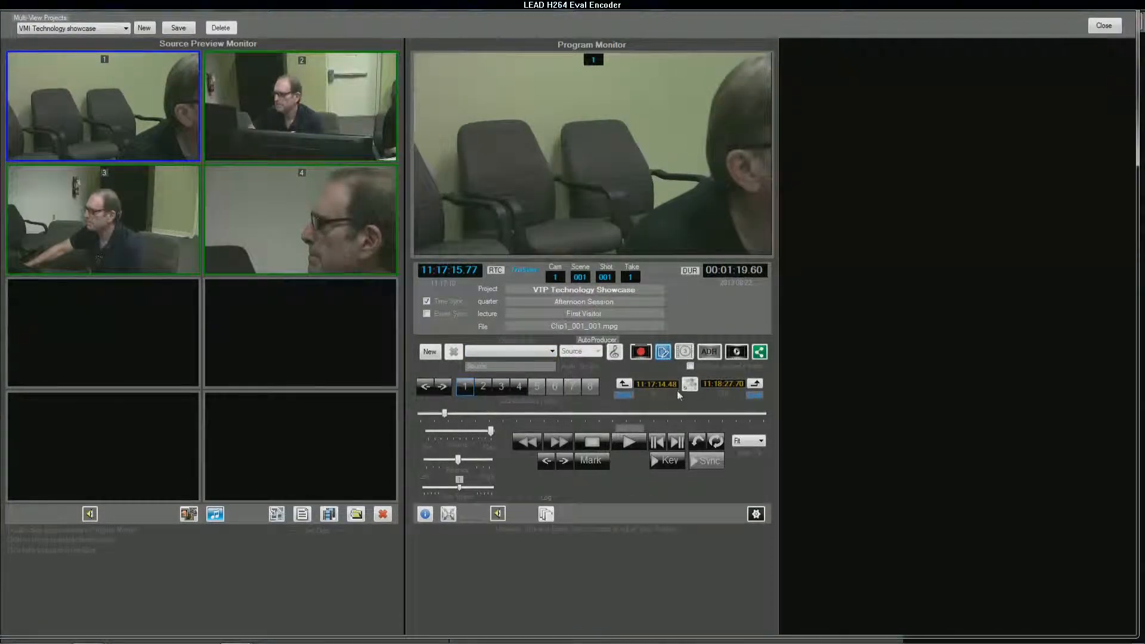
- Create a new output reel named VMI Meeting and dismiss the editing hint
click(432, 356)
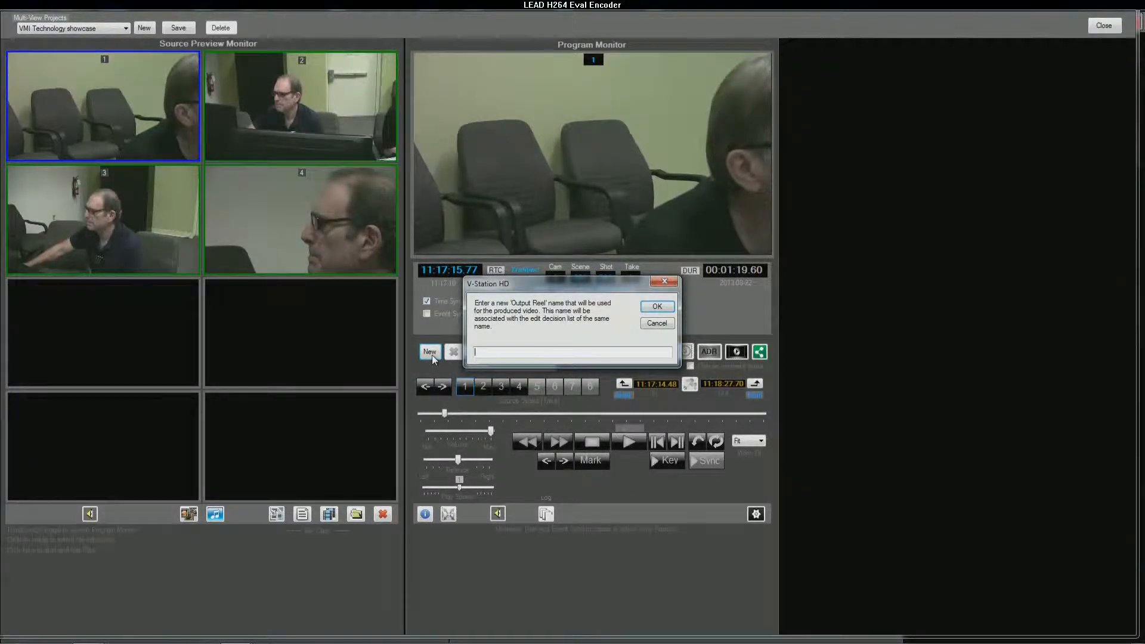
text(VMI Edied)
key(BackSpace)
key(BackSpace)
key(BackSpace)
key(BackSpace)
key(BackSpace)
text(Meeting)
click(657, 305)
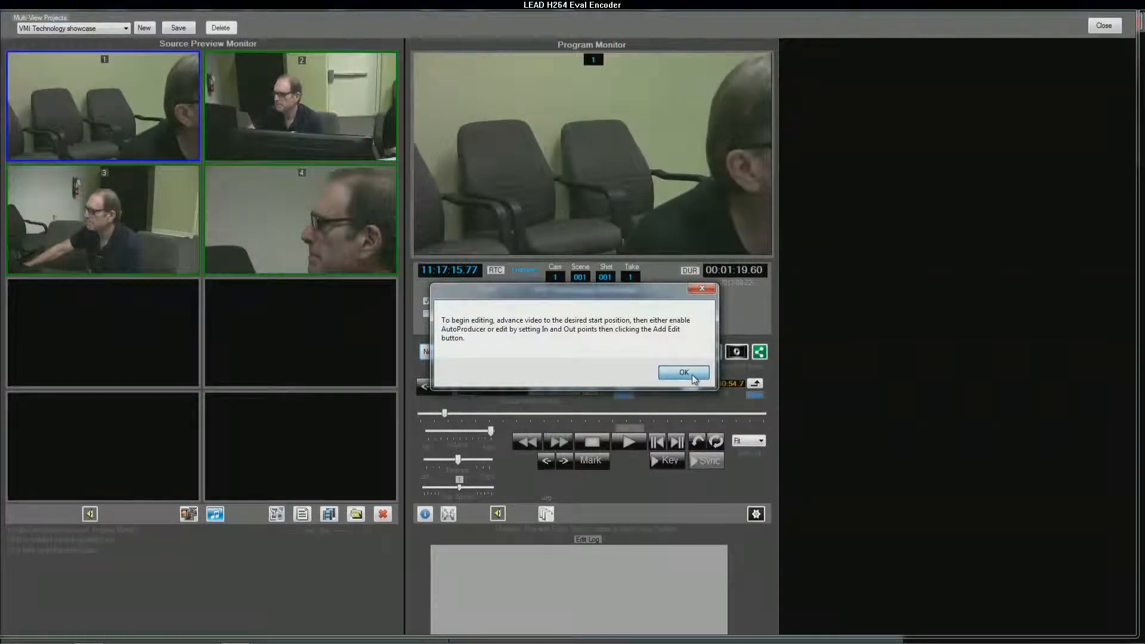
click(692, 374)
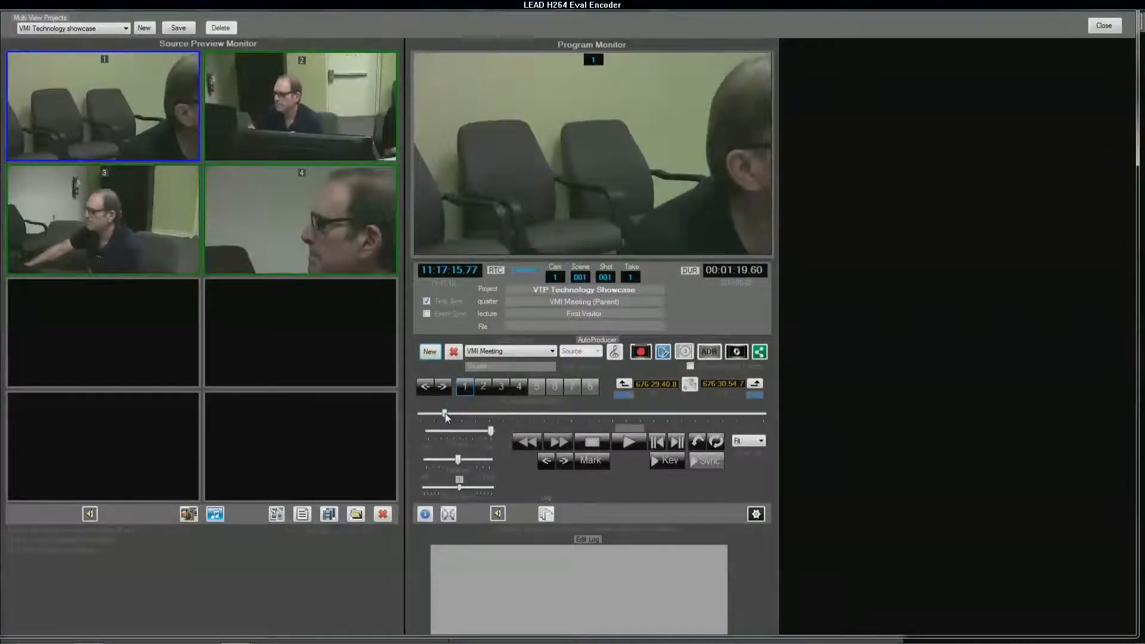
- Switch the program monitor to camera 2 and play the synced sources forward to 11:17:19.59, then pause
drag(444, 413, 454, 416)
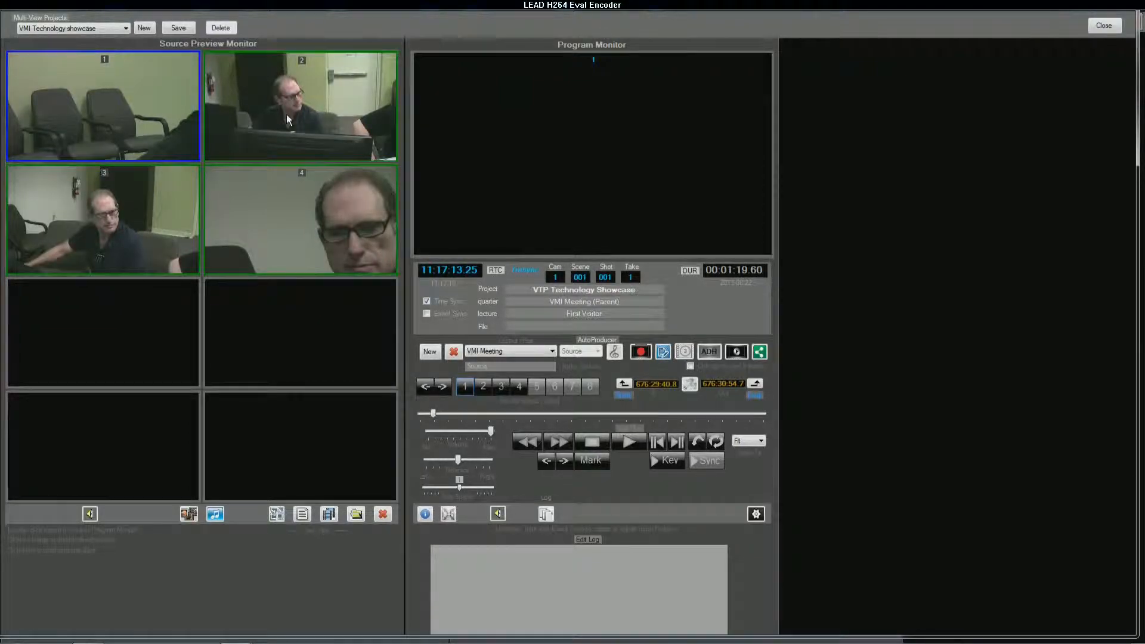
click(287, 113)
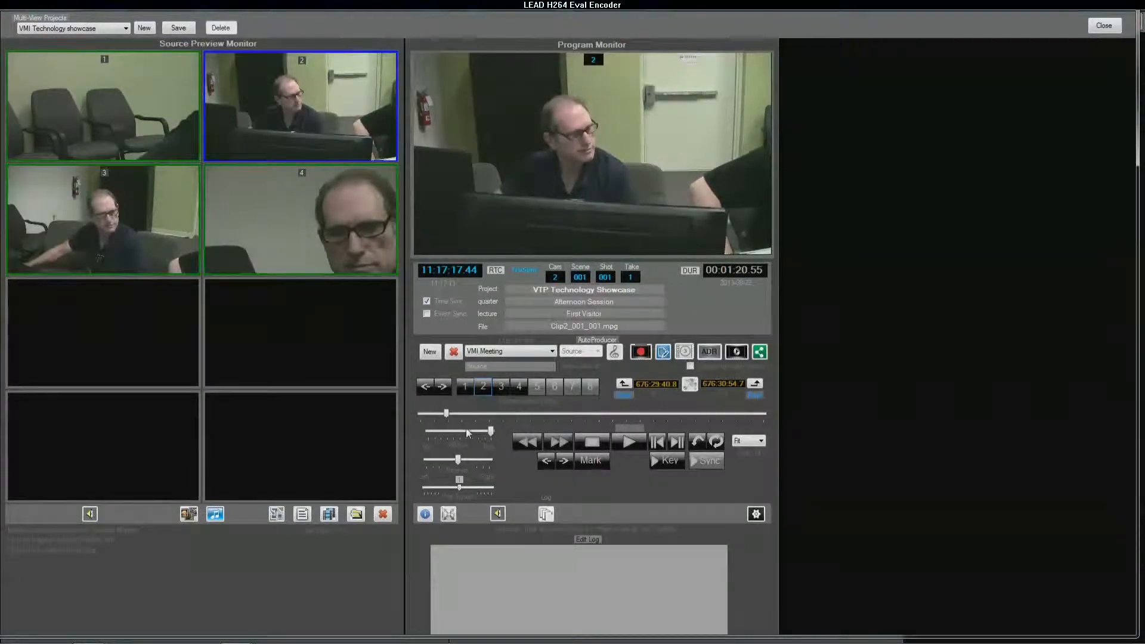
click(632, 447)
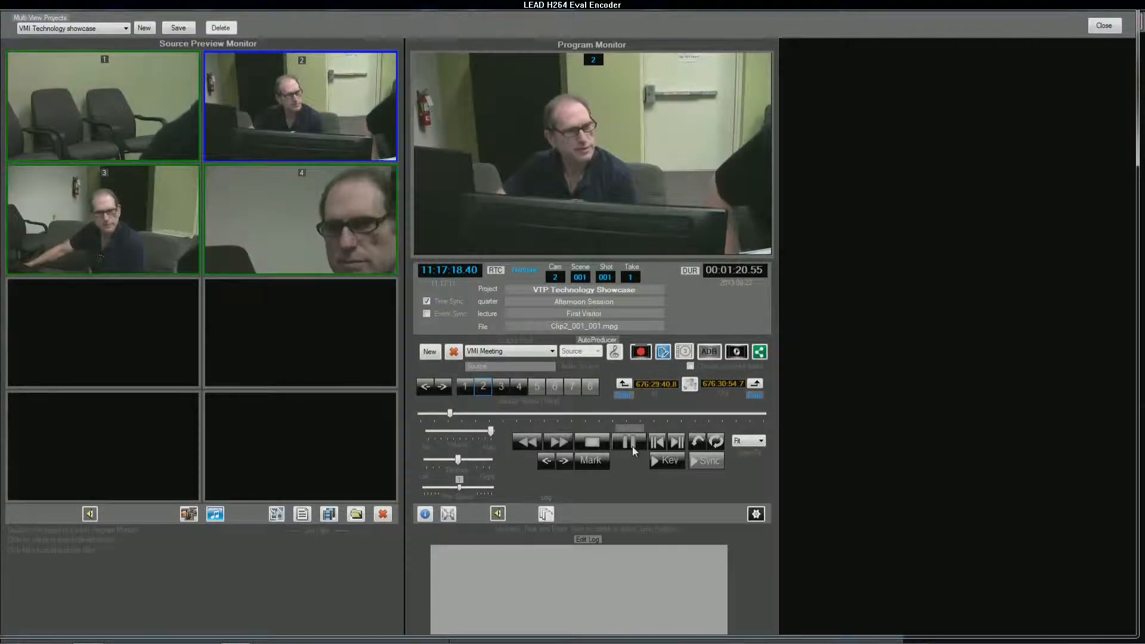
click(634, 450)
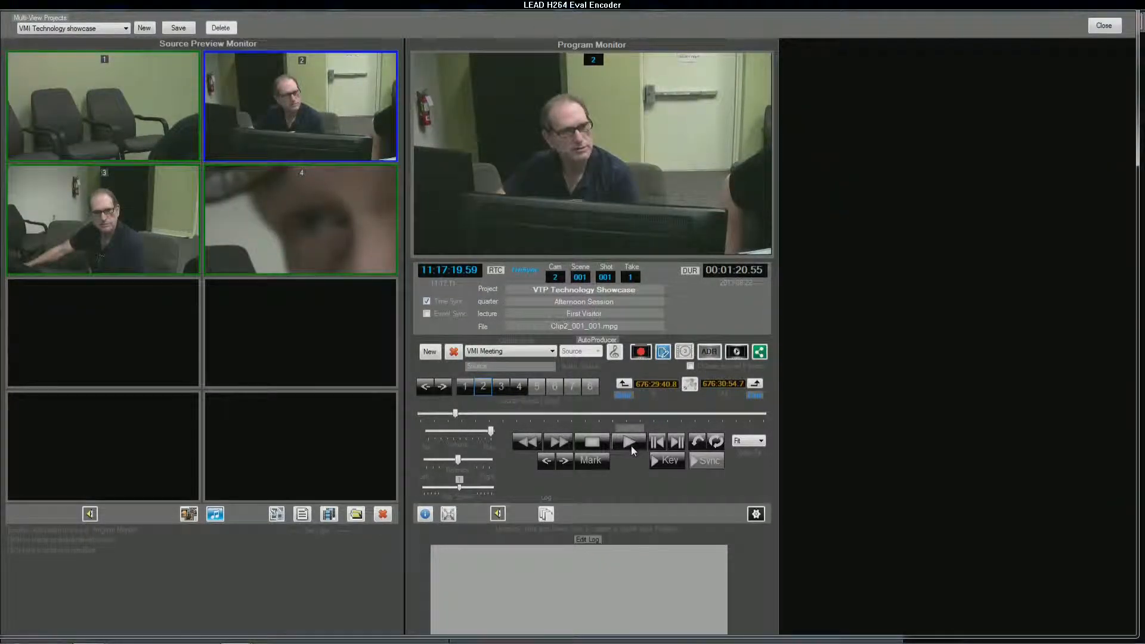
- Start recording edits on camera 2 from 11:17:19.59 and cut to camera 3 at 11:17:24.36
click(641, 352)
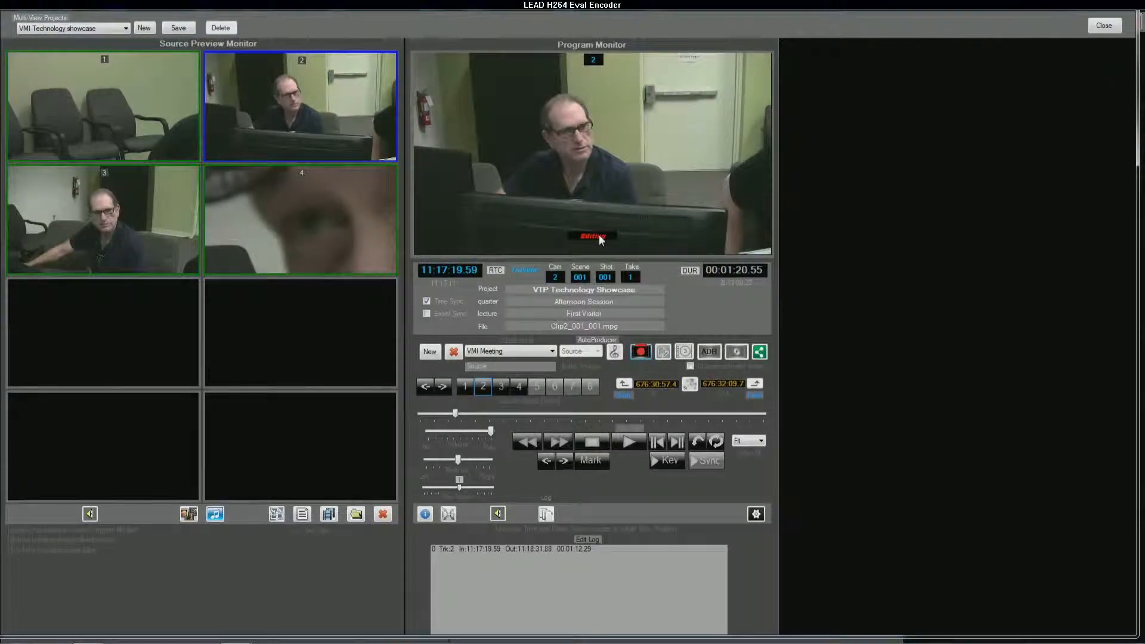
click(629, 442)
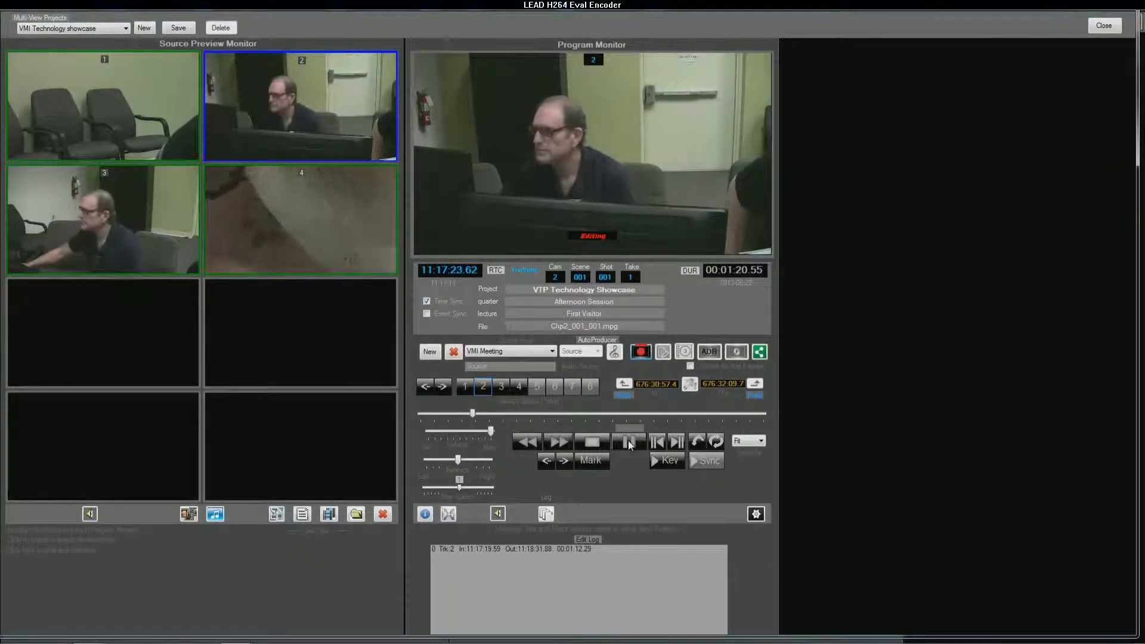
click(629, 443)
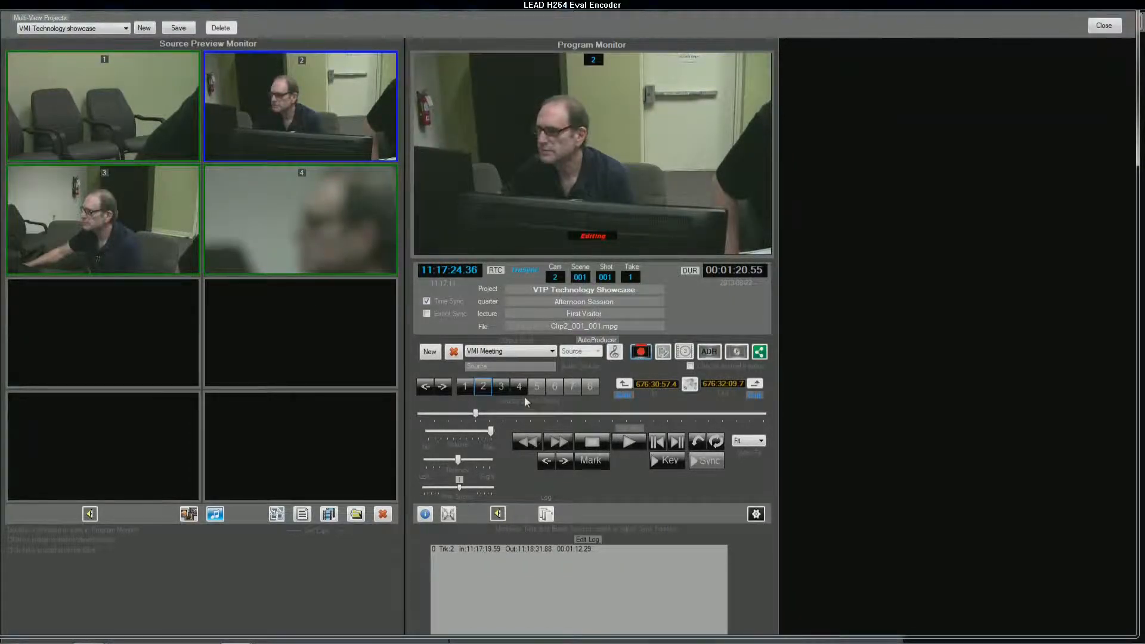
click(501, 392)
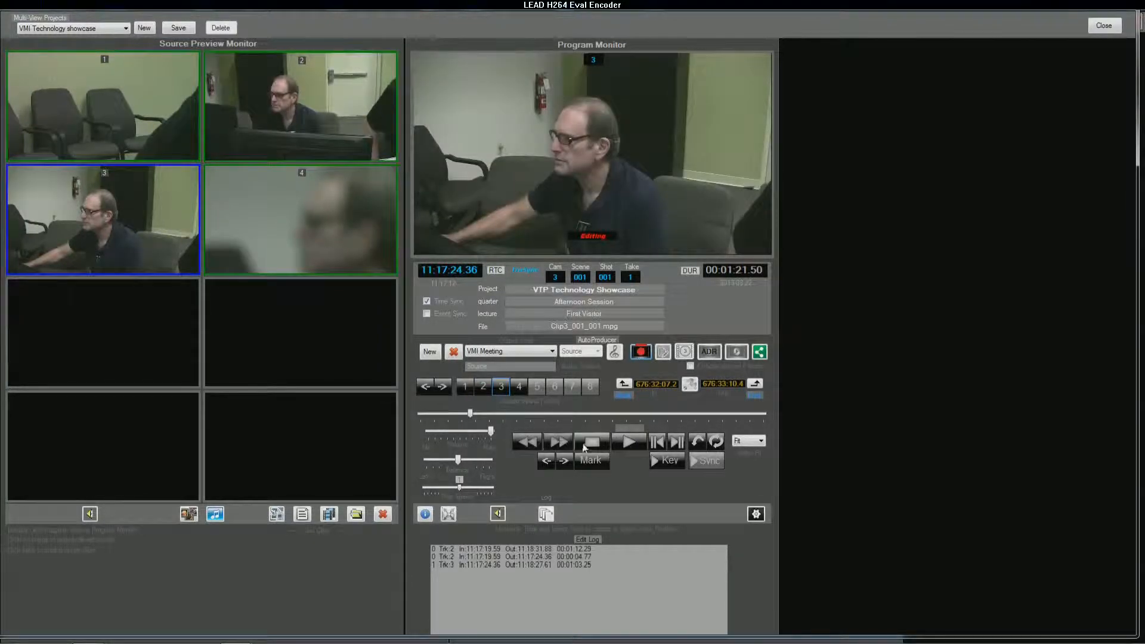
- Cut from camera 3 to camera 2 at 11:17:30.68, and to camera 1 at 11:17:35.42
click(628, 444)
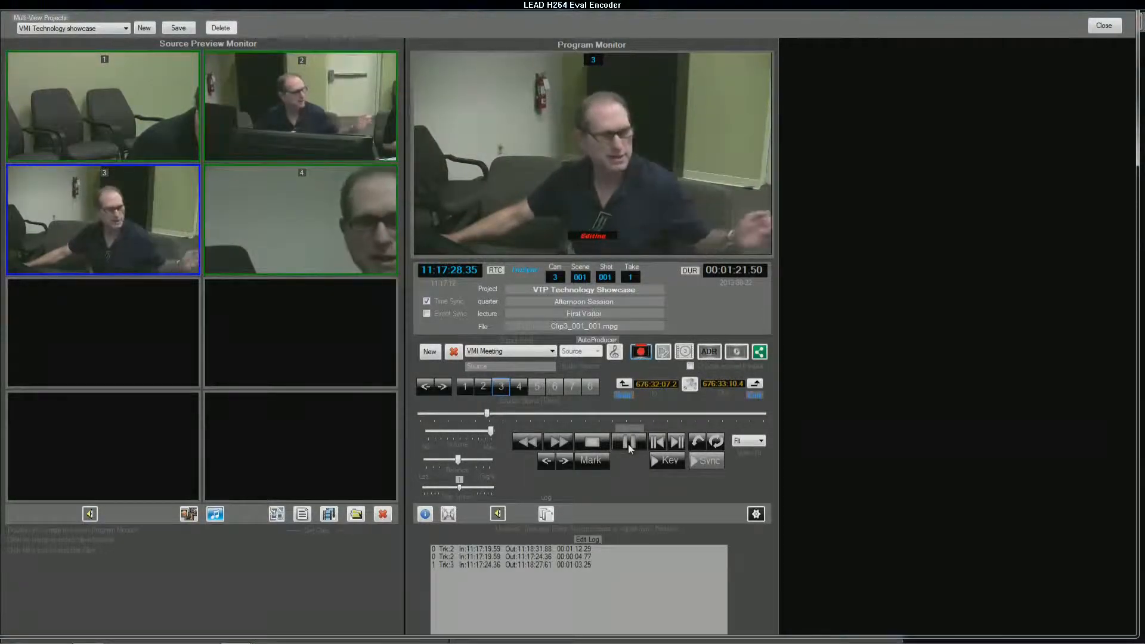
click(630, 444)
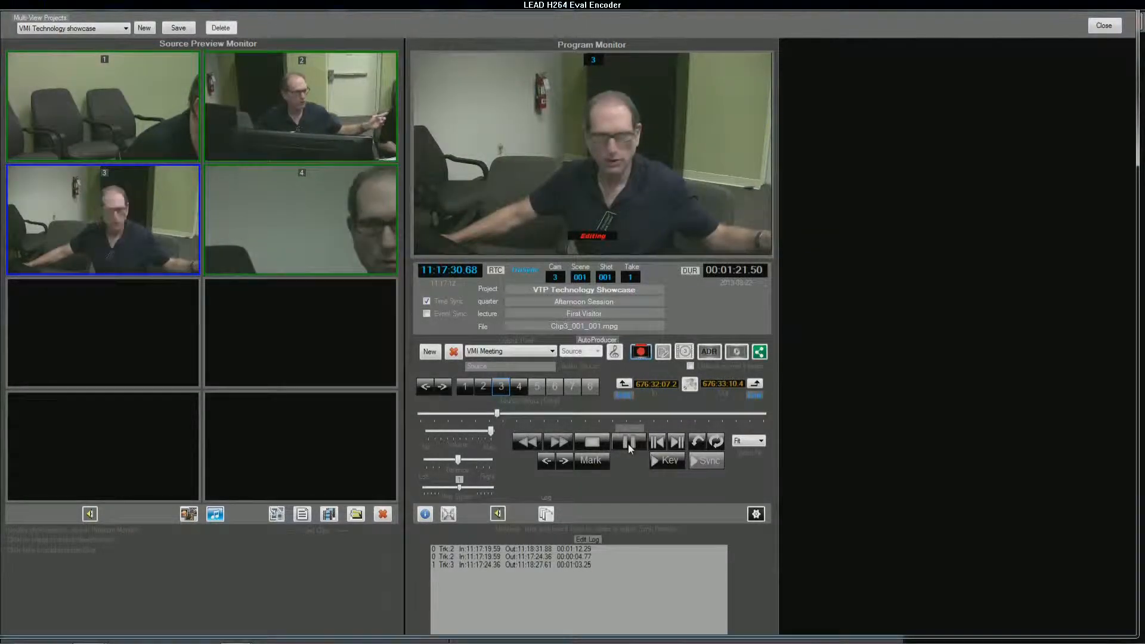
click(485, 386)
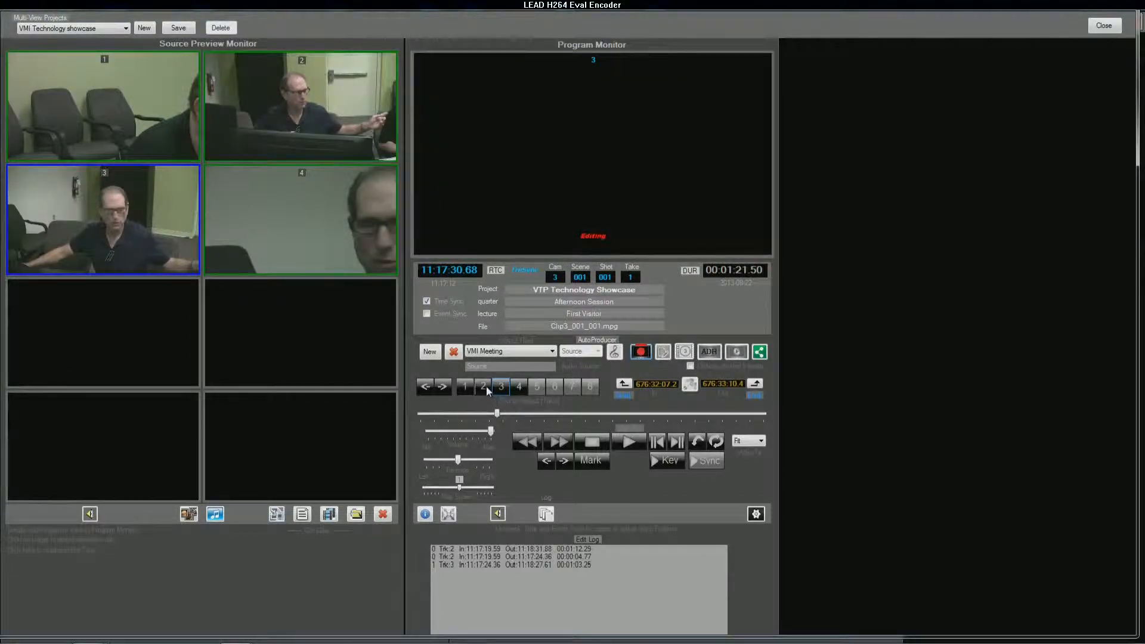
click(630, 445)
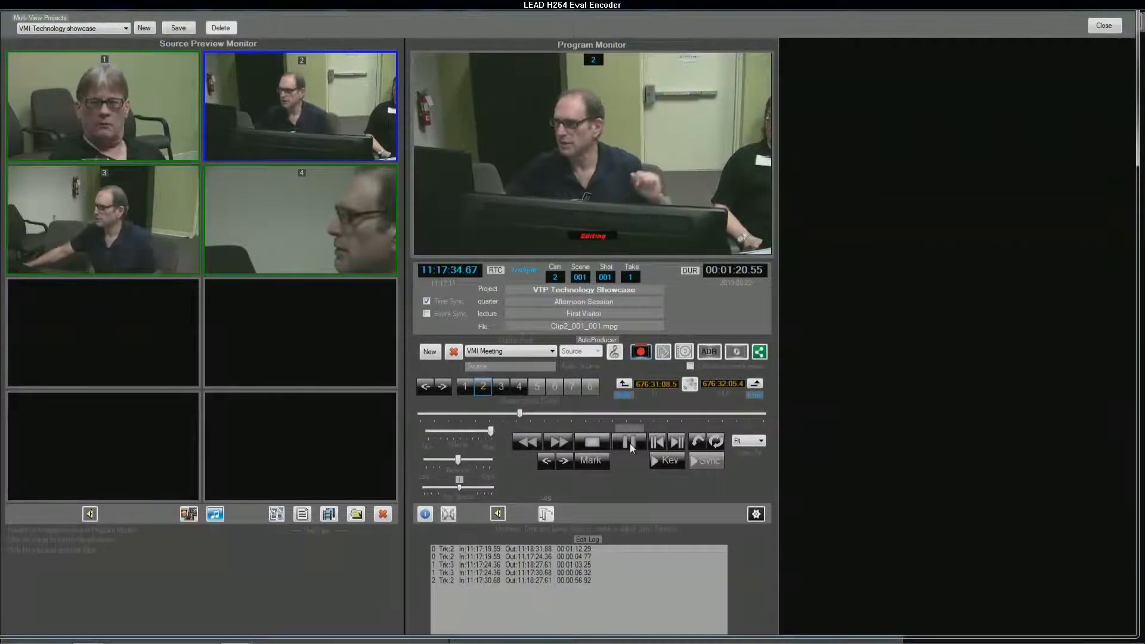
click(631, 445)
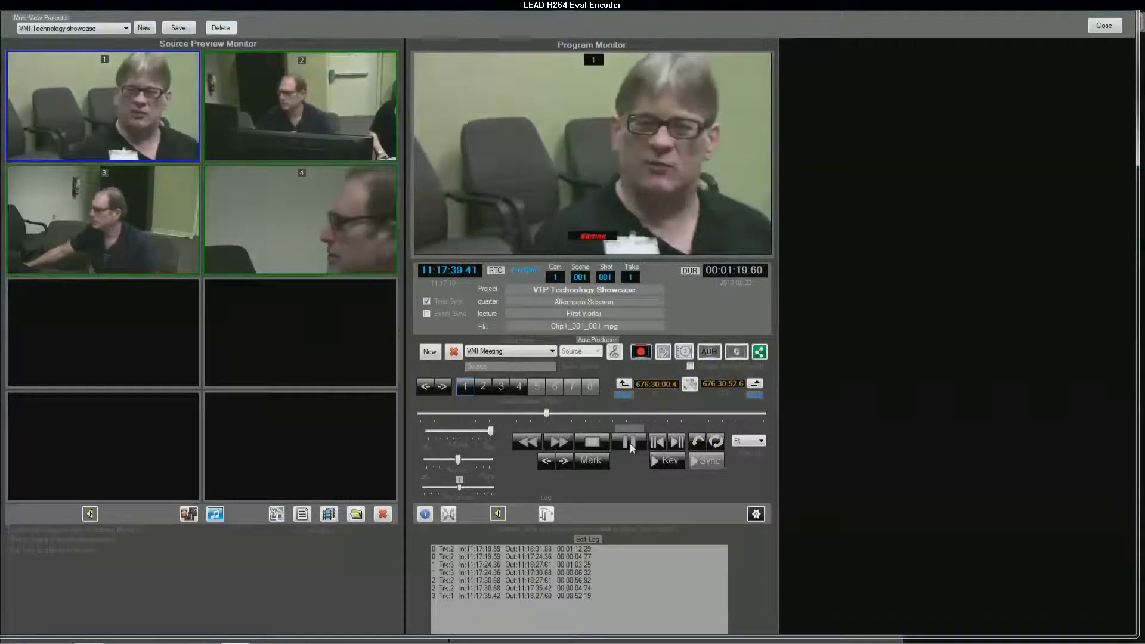
- Cut from camera 1 to camera 4 at 11:17:40.55, and back to camera 2 at 11:17:50.15
click(630, 442)
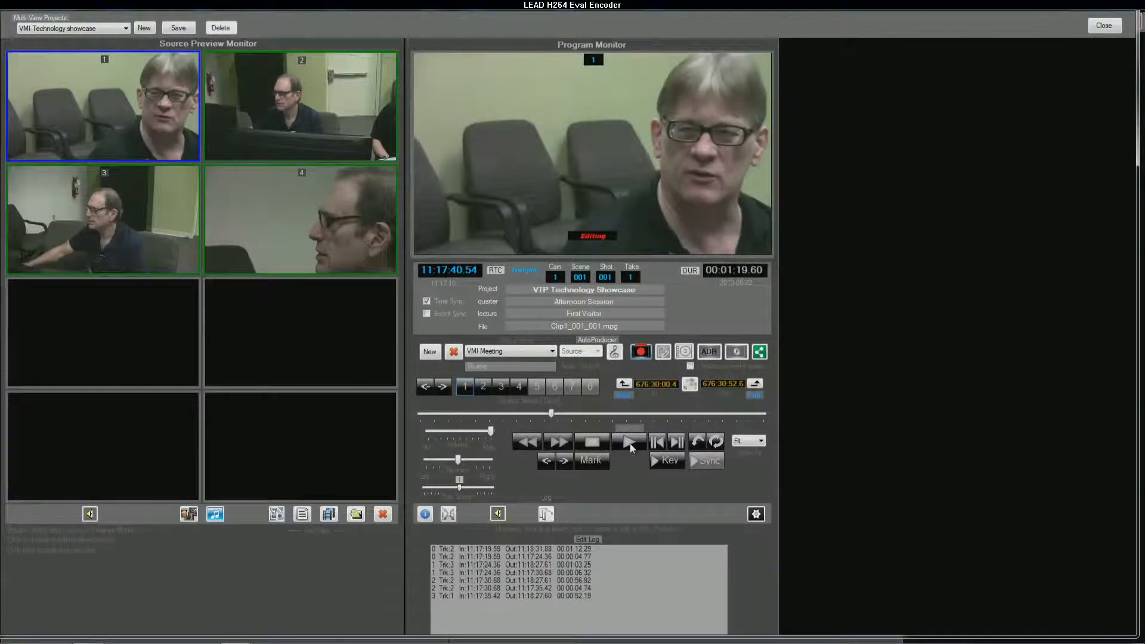
key(4)
click(630, 442)
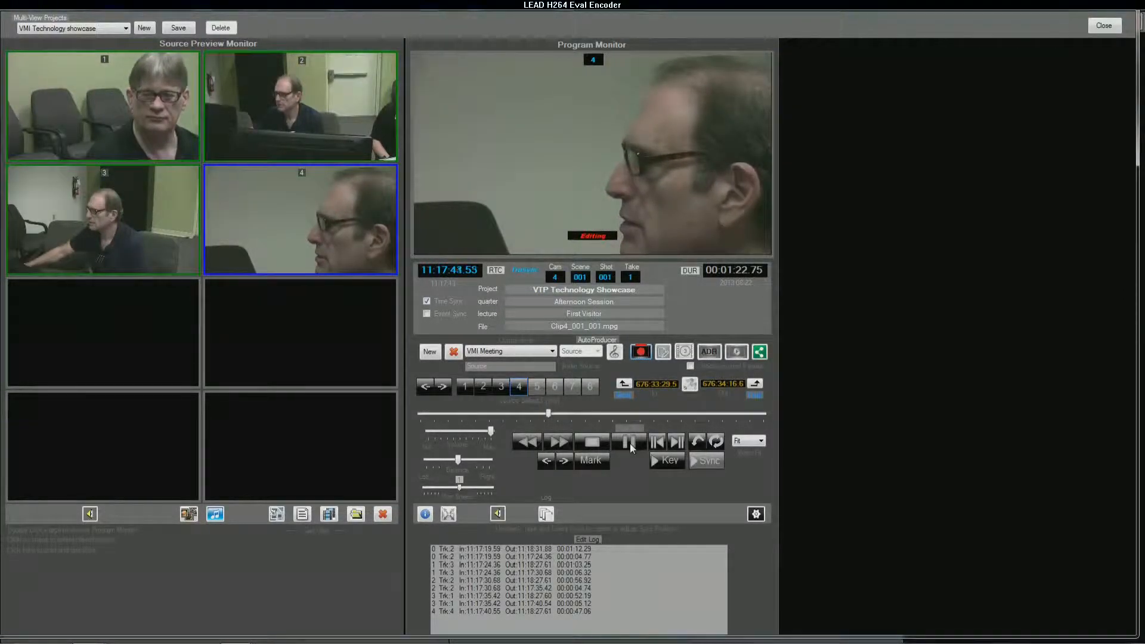
key(2)
click(630, 442)
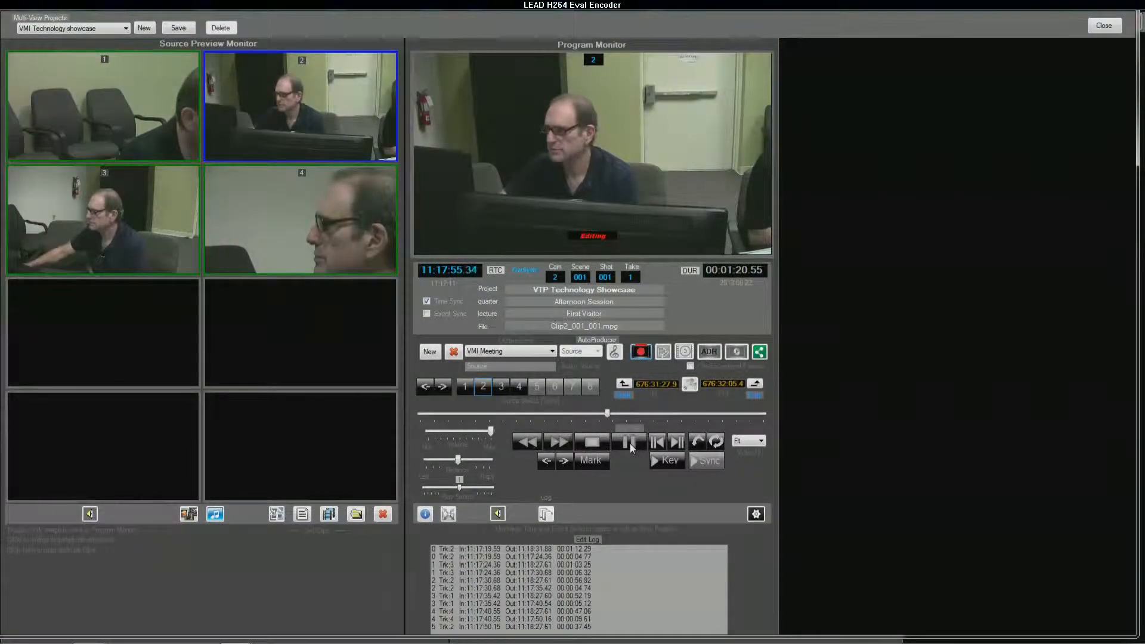
- Cut from camera 2 to camera 4 at 11:17:55.34, play the sources on and pause for the next cut
click(631, 449)
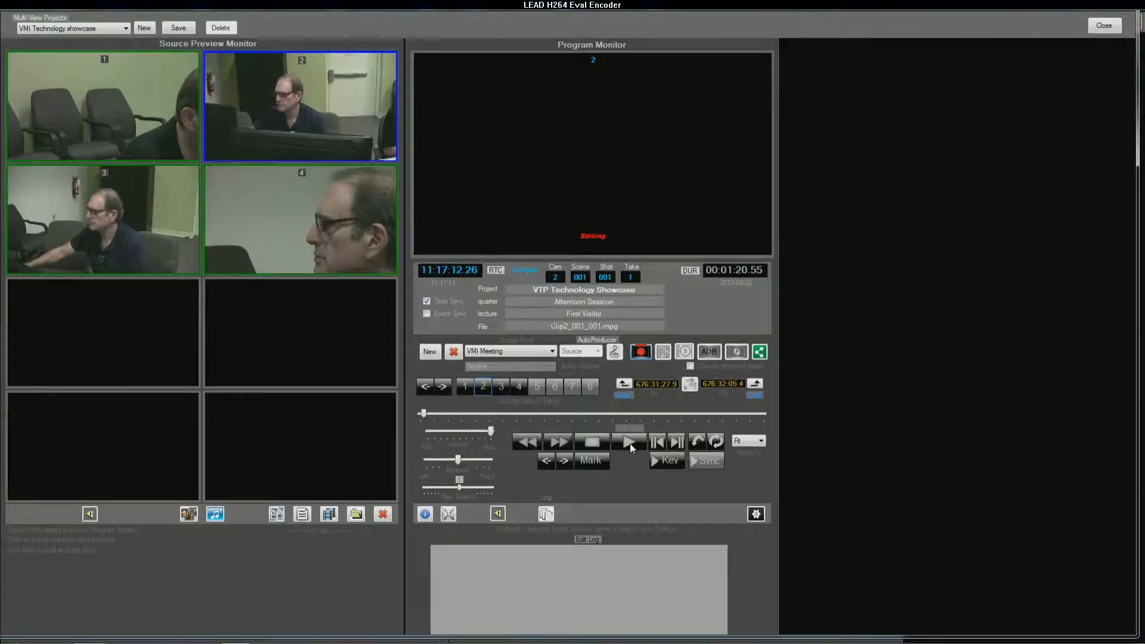
click(631, 448)
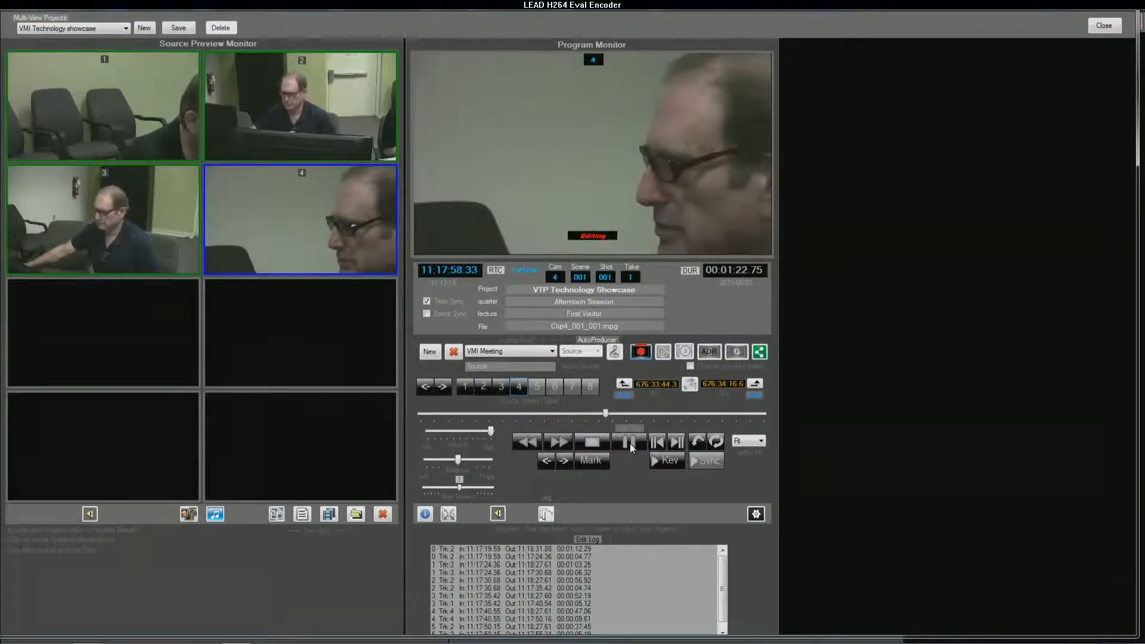
click(631, 449)
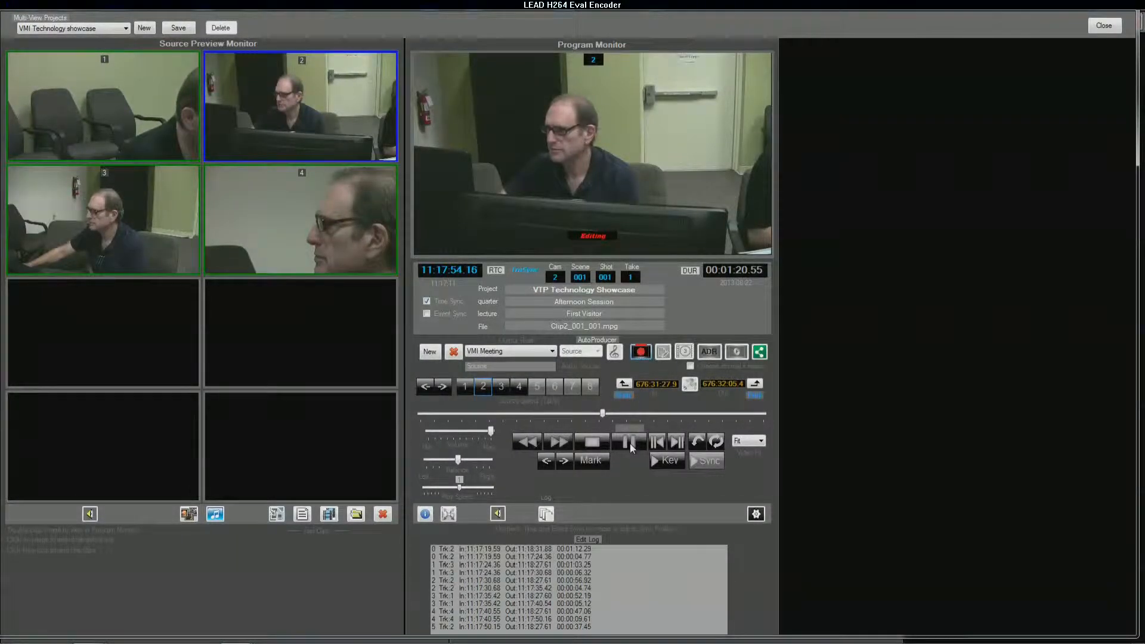
click(630, 442)
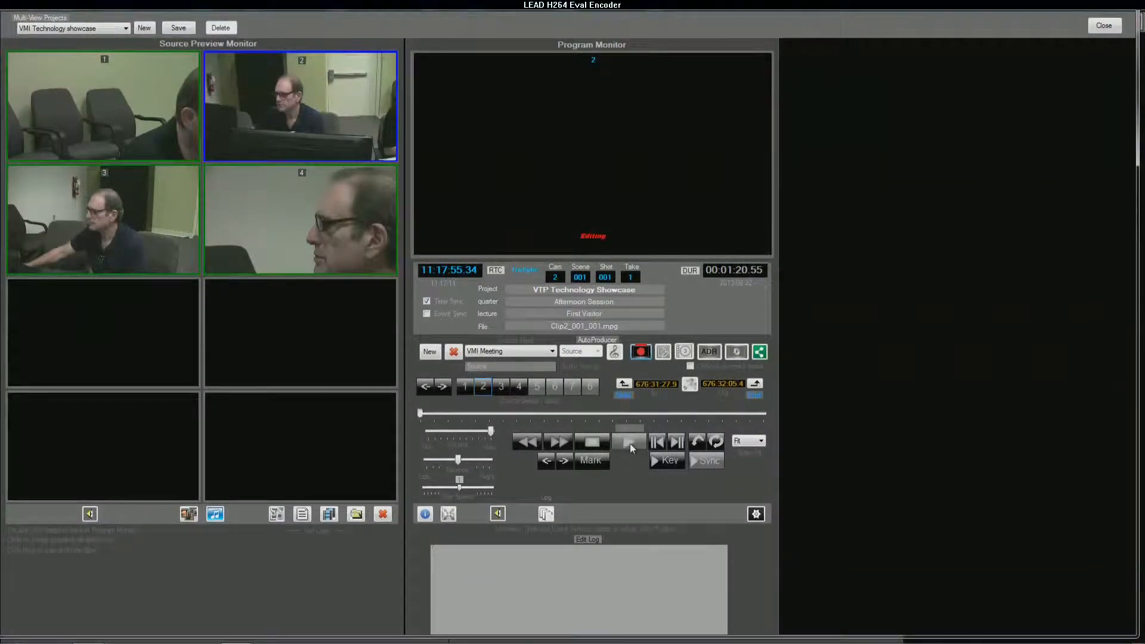
click(630, 443)
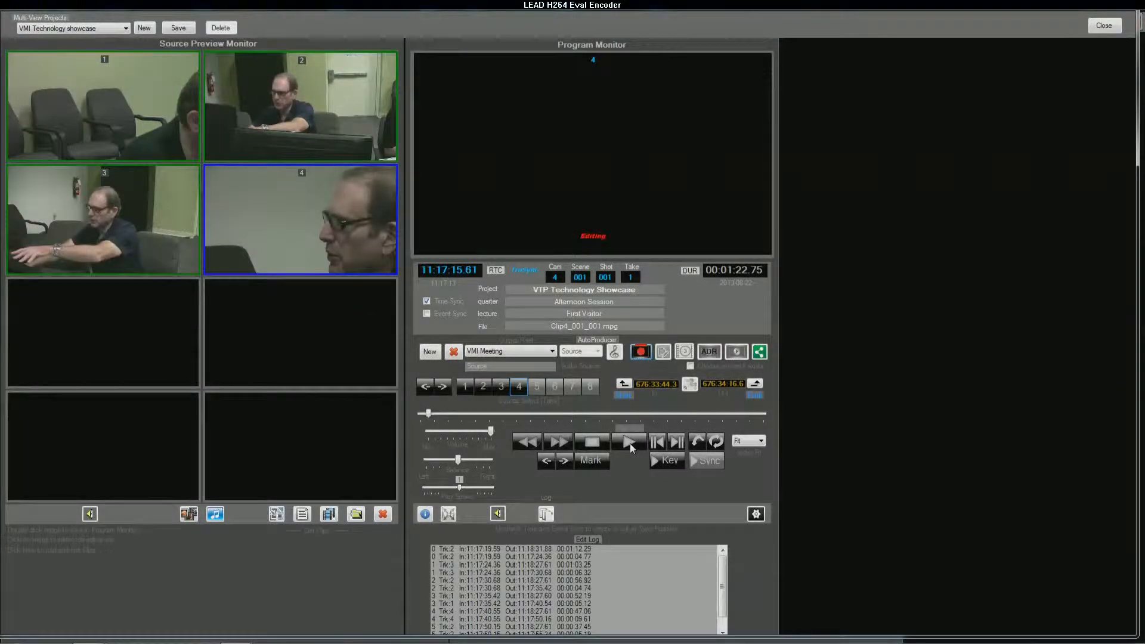
- Cut to camera 3, play past 11:18:11.64, and cut to camera 2 until 11:18:16.03
click(629, 442)
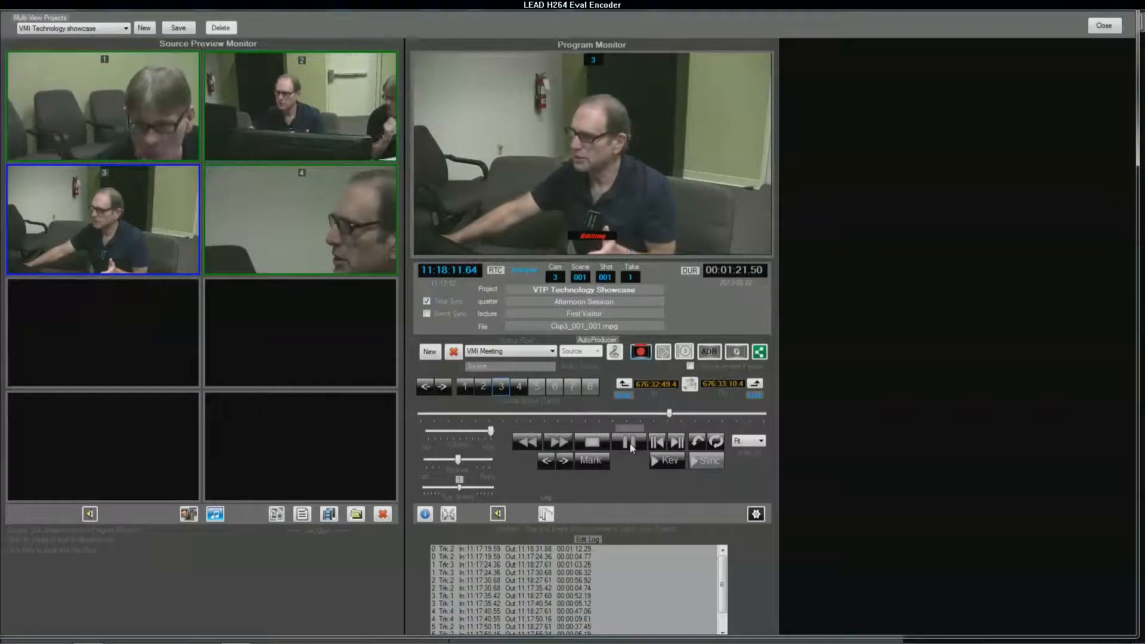
click(632, 447)
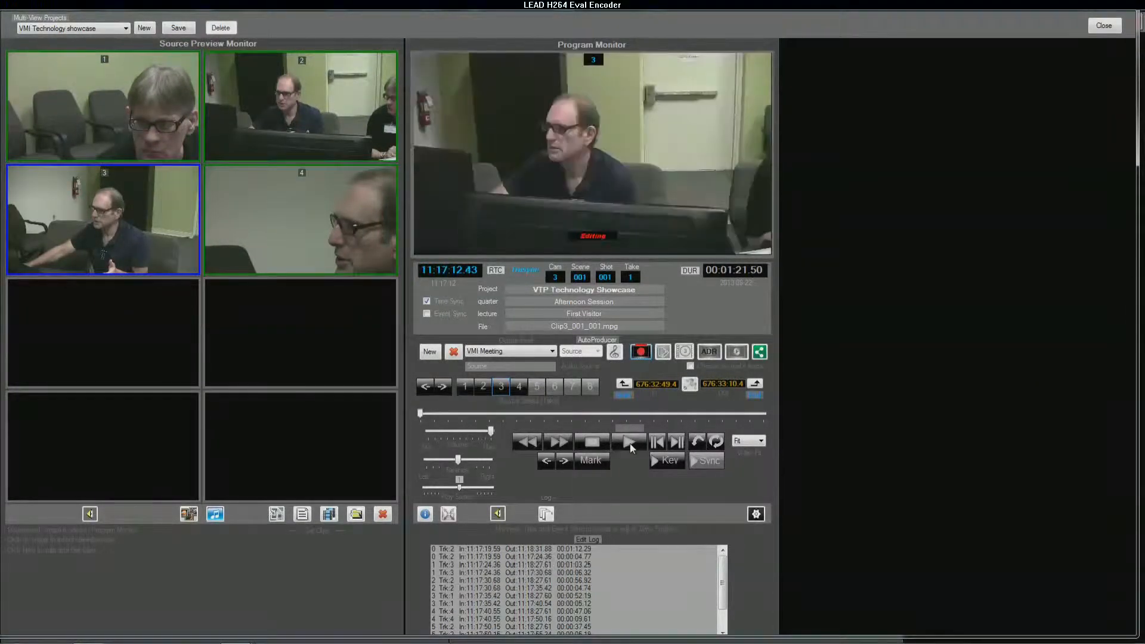
click(631, 443)
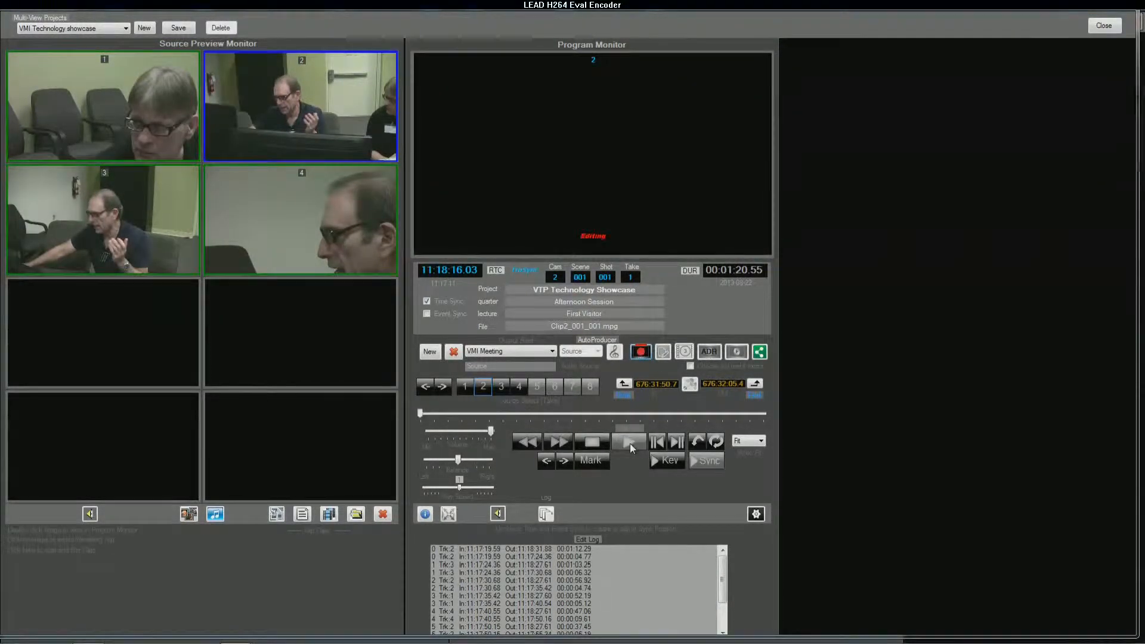
- Cut to camera 1 at 11:18:16.03 and stop recording edits at 11:18:21.55
click(630, 443)
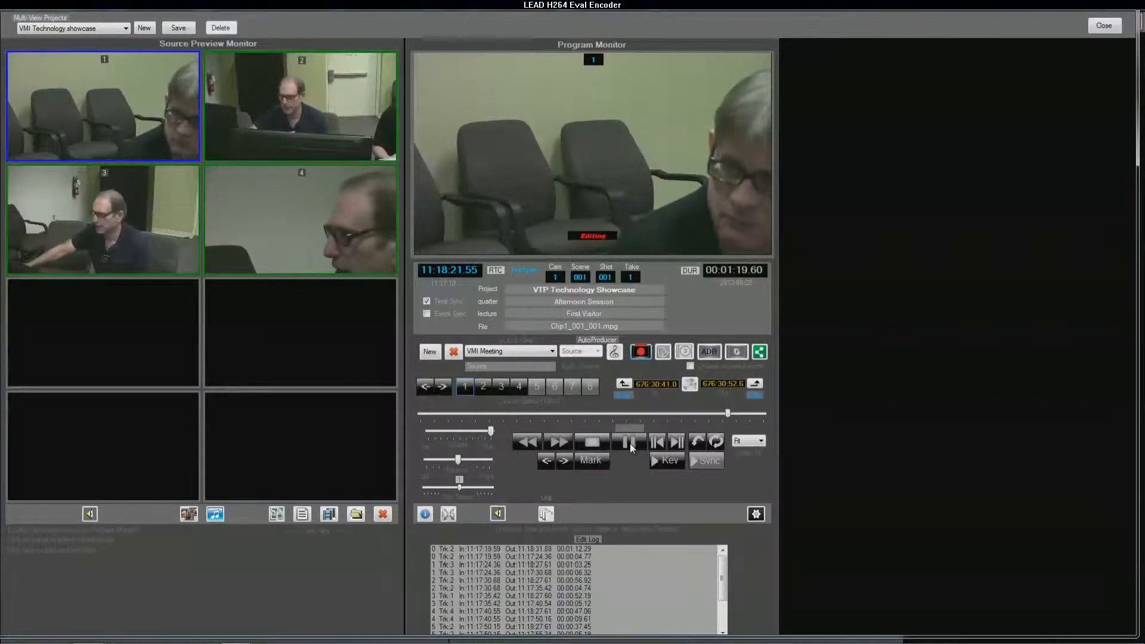
click(629, 442)
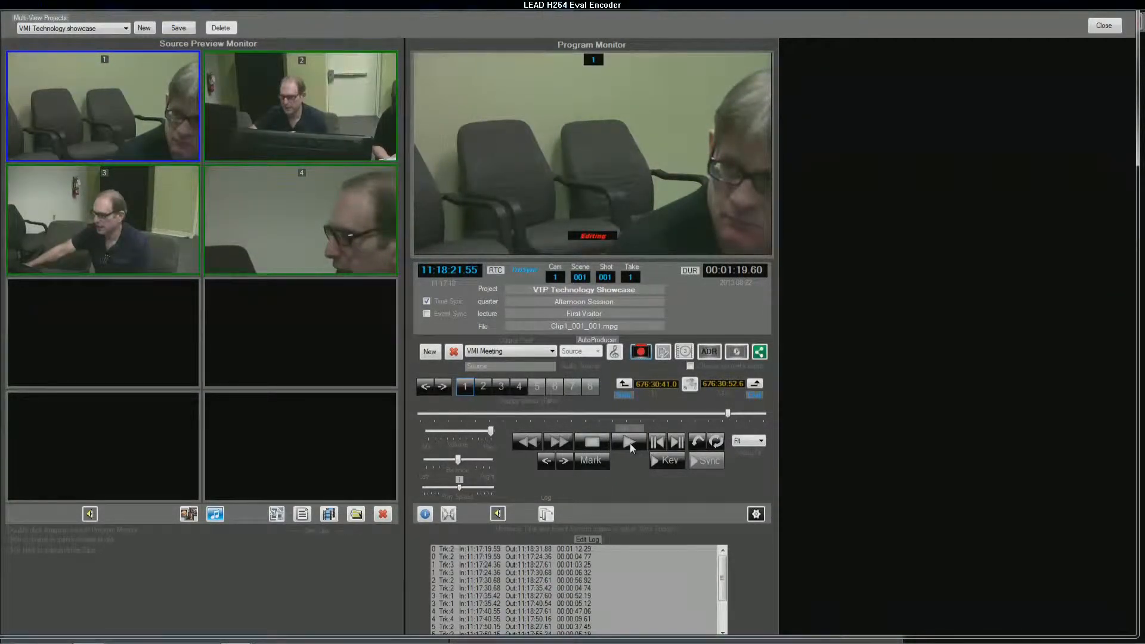
click(642, 357)
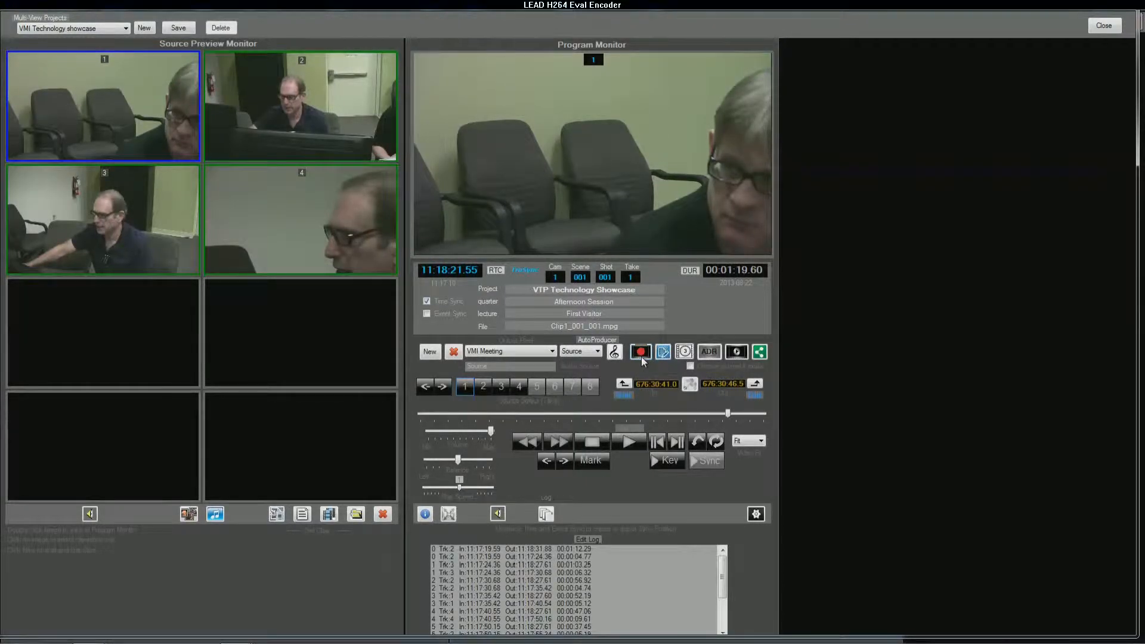
- Preview the VMI Meeting edit list starting from edit 1, and accept the list
click(662, 352)
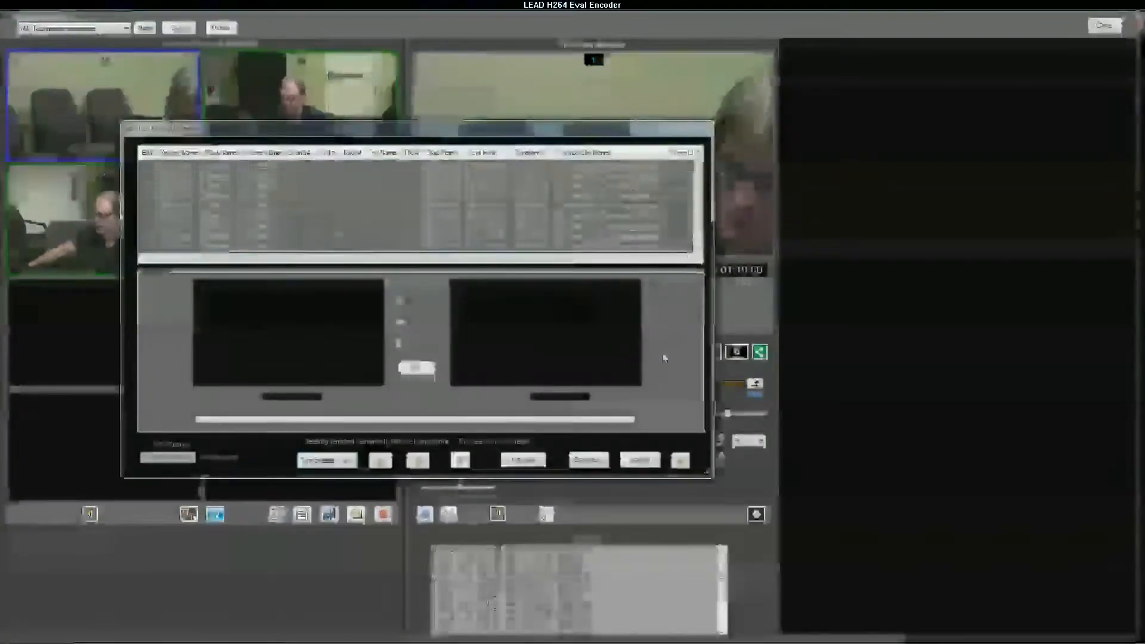
drag(466, 476, 448, 499)
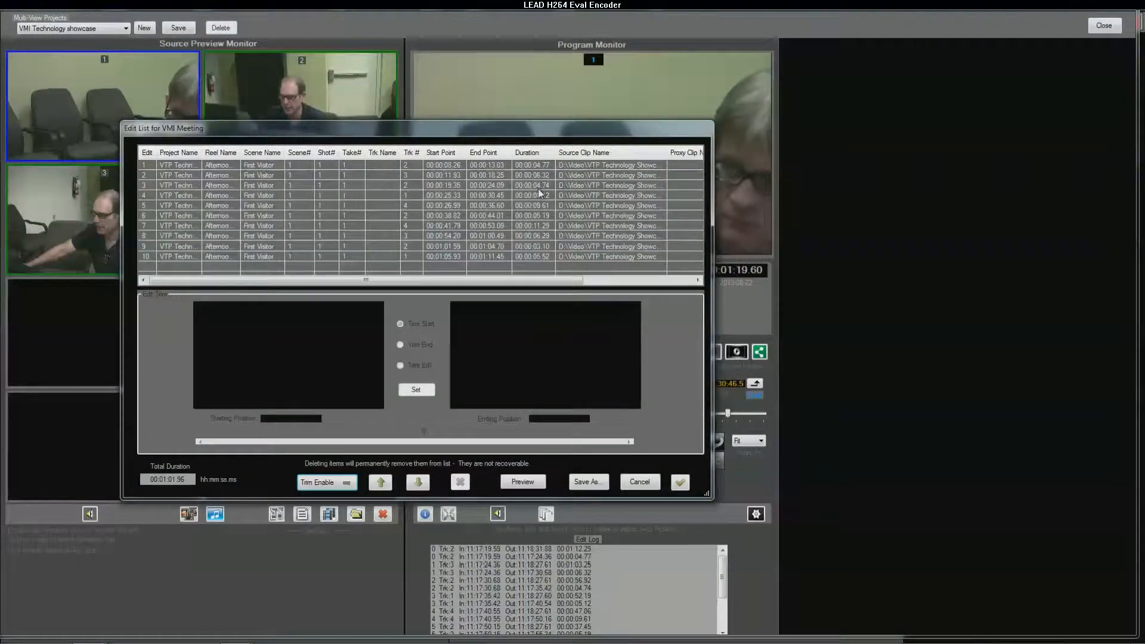
click(353, 166)
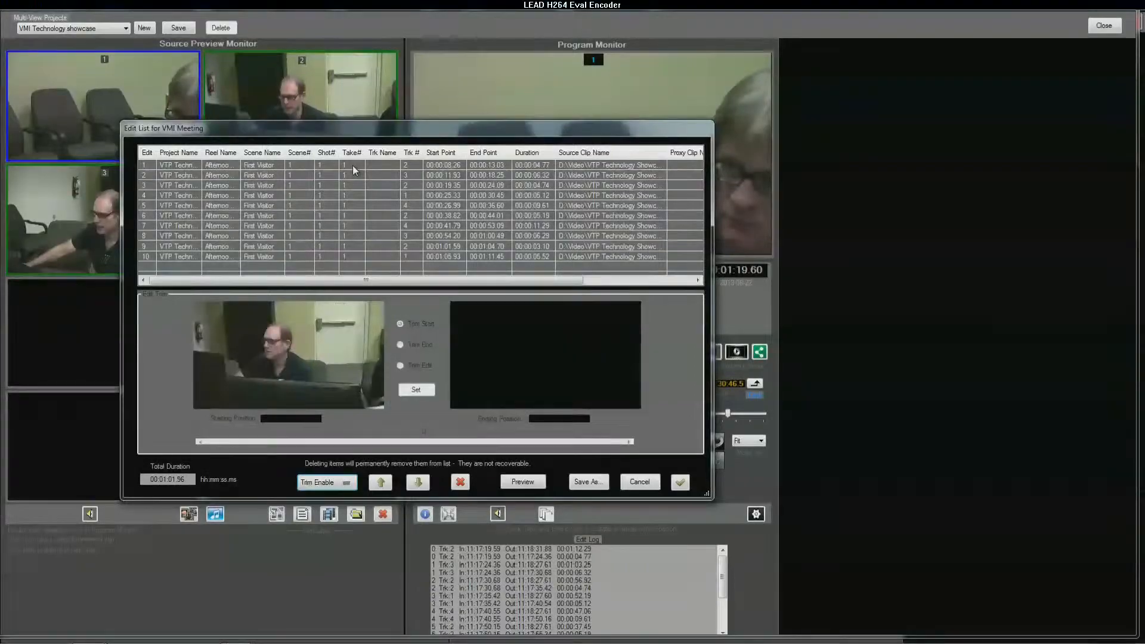
click(520, 485)
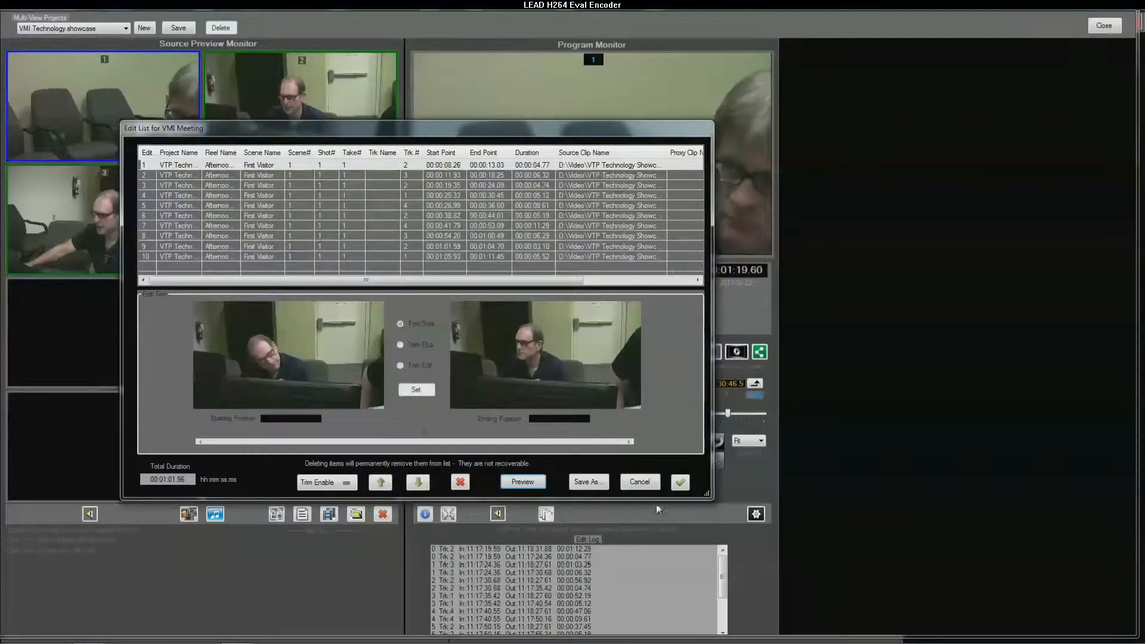
click(681, 480)
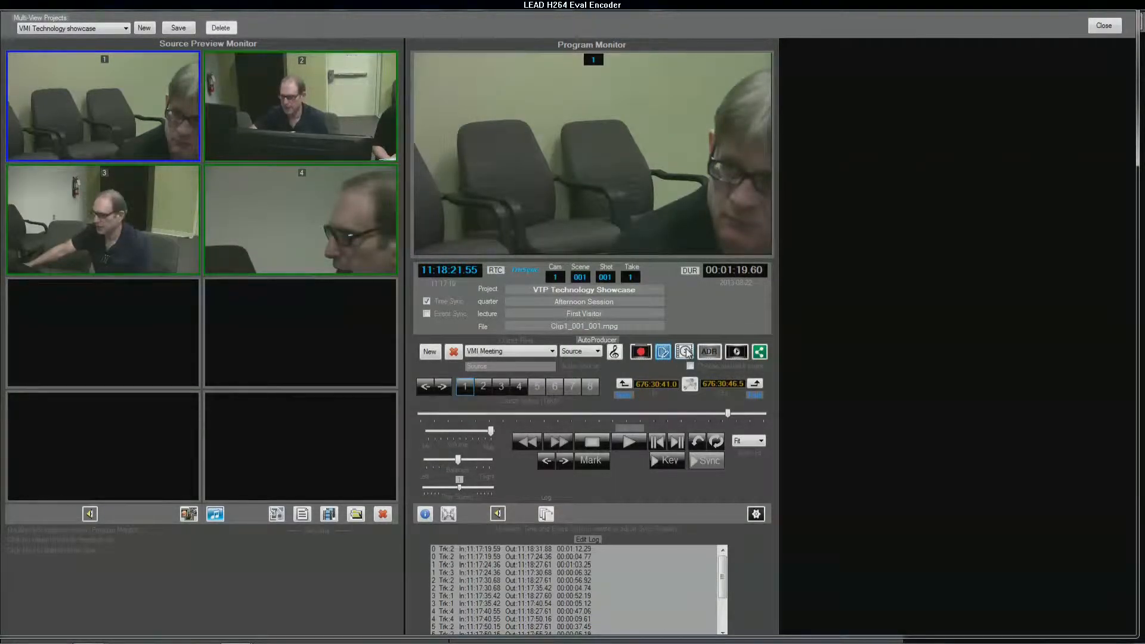
- In the global settings, turn off advanced encoder properties, set the output reel to Use Same as Source (No Re-encoding), and save
click(755, 516)
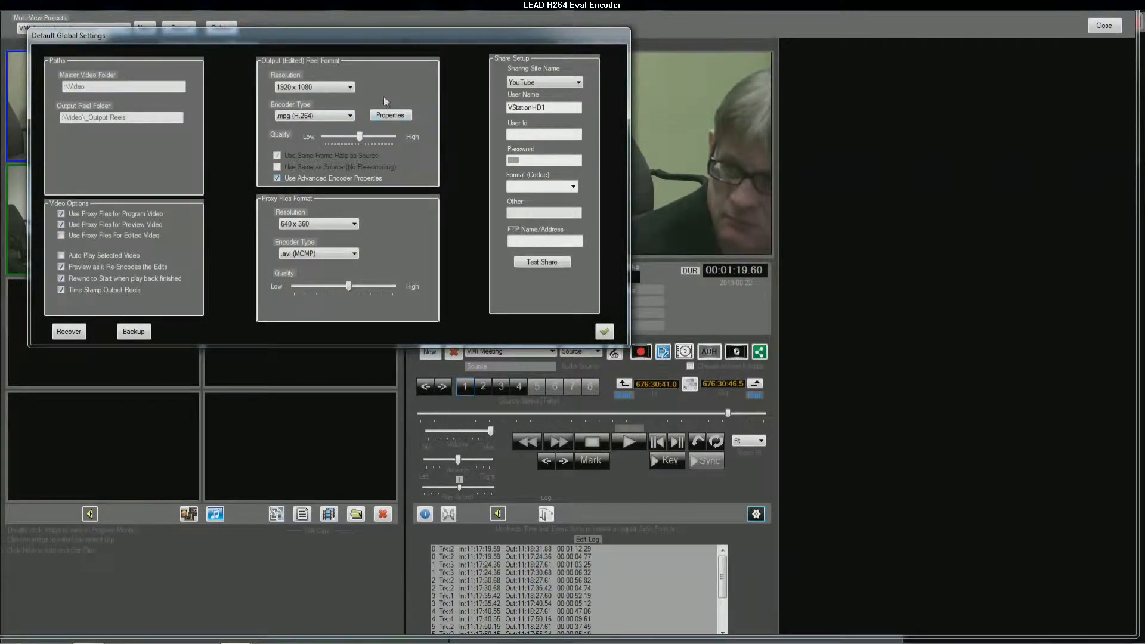
click(277, 178)
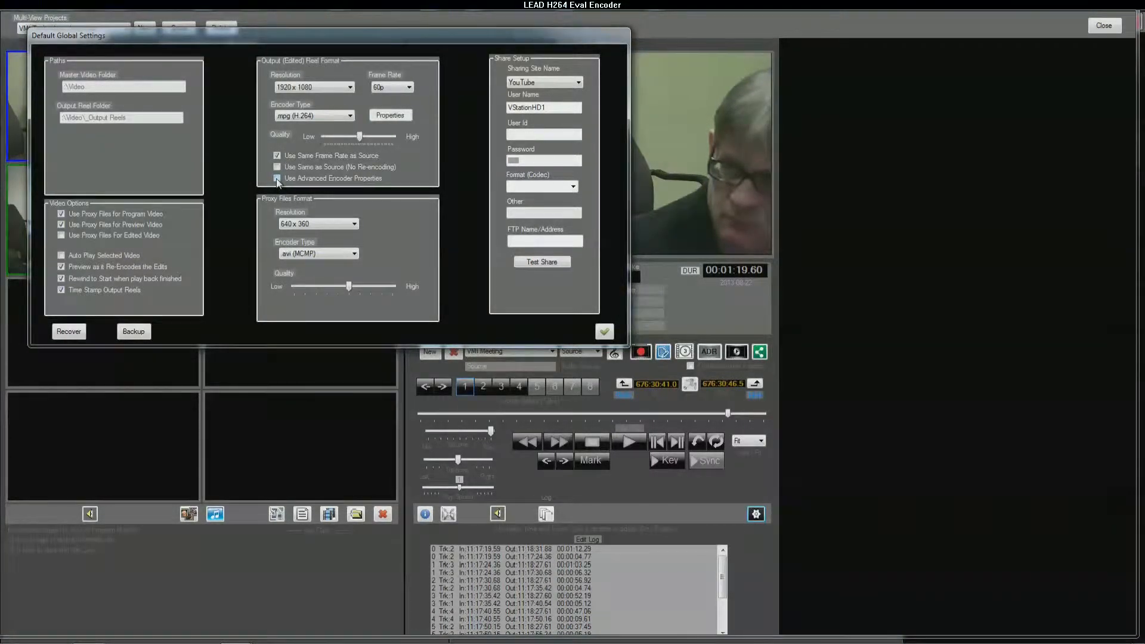
click(277, 167)
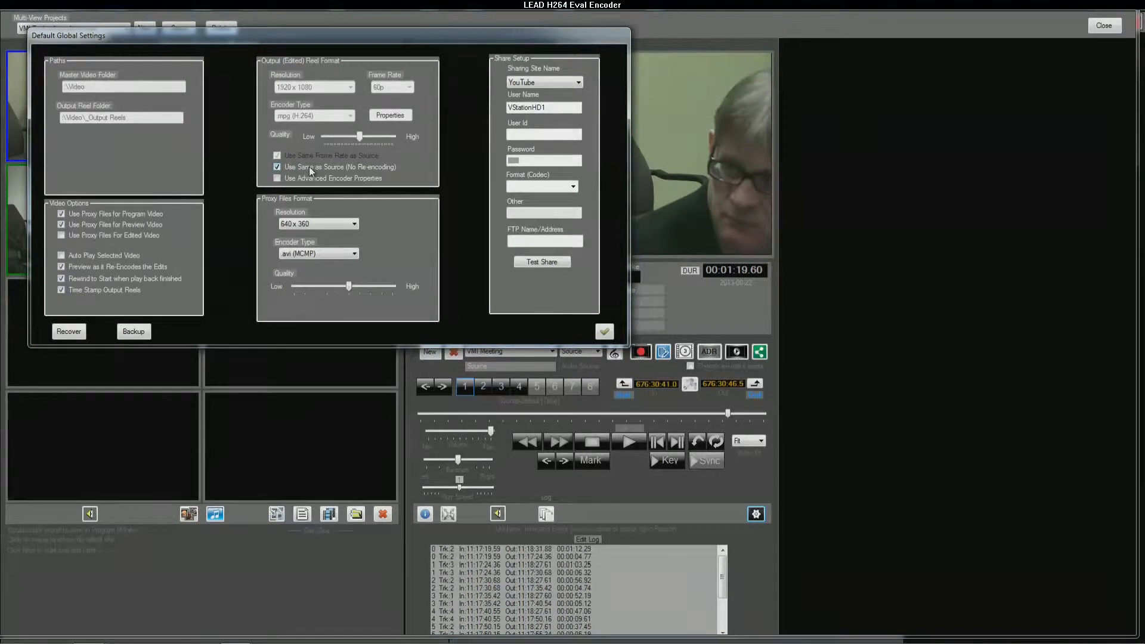
click(606, 331)
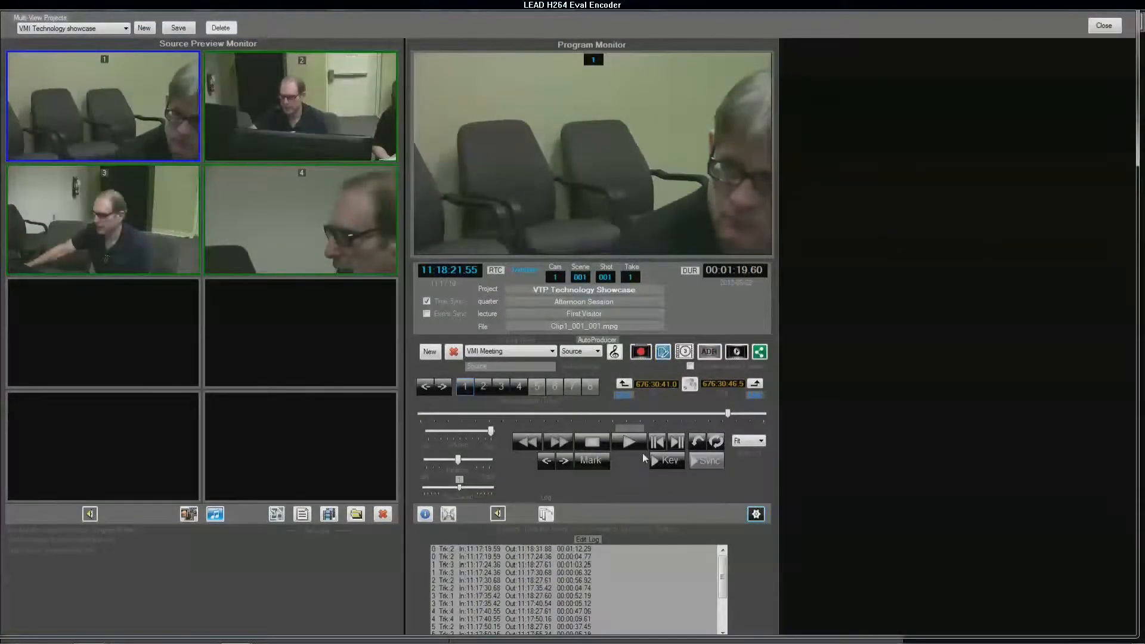
- Render the VMI Meeting output reel and choose YouTube as the site to share it to
click(687, 355)
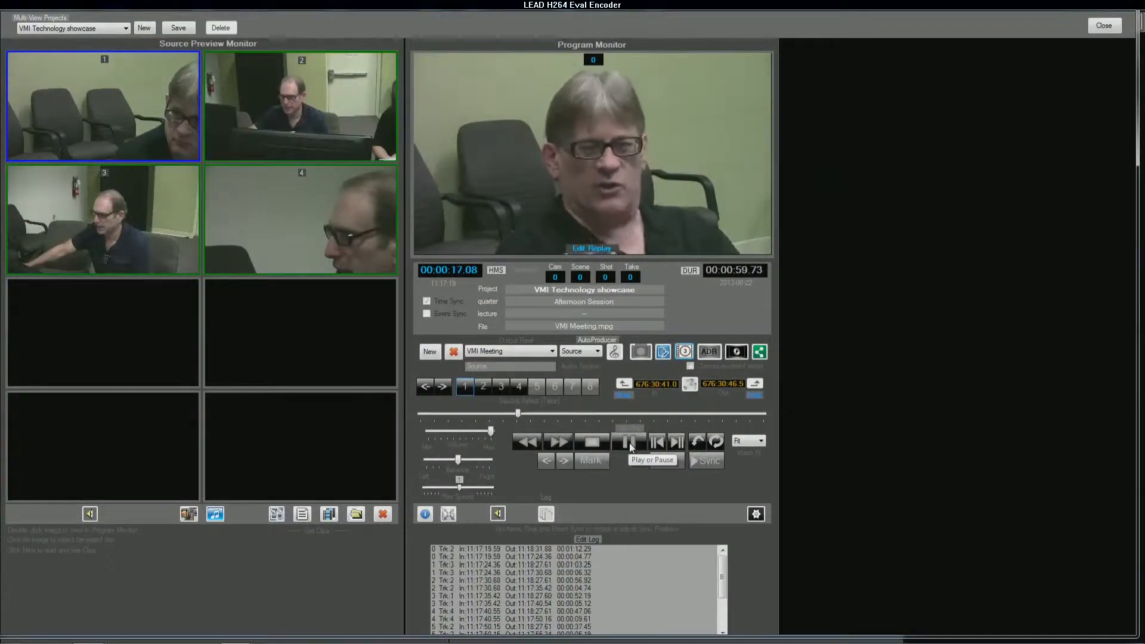
click(761, 353)
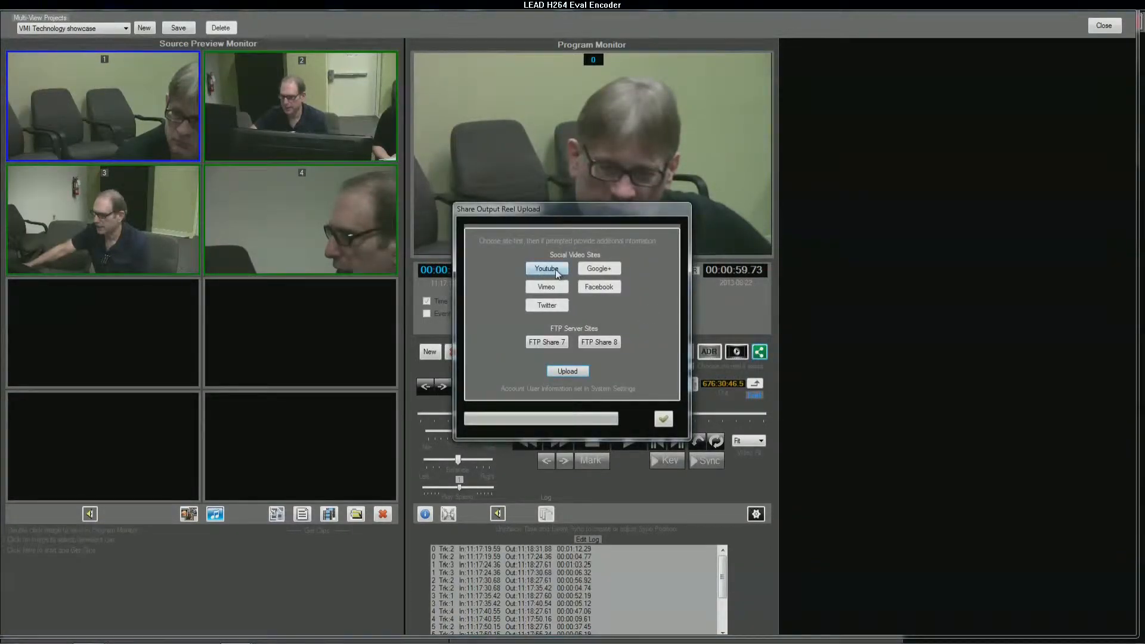
click(556, 270)
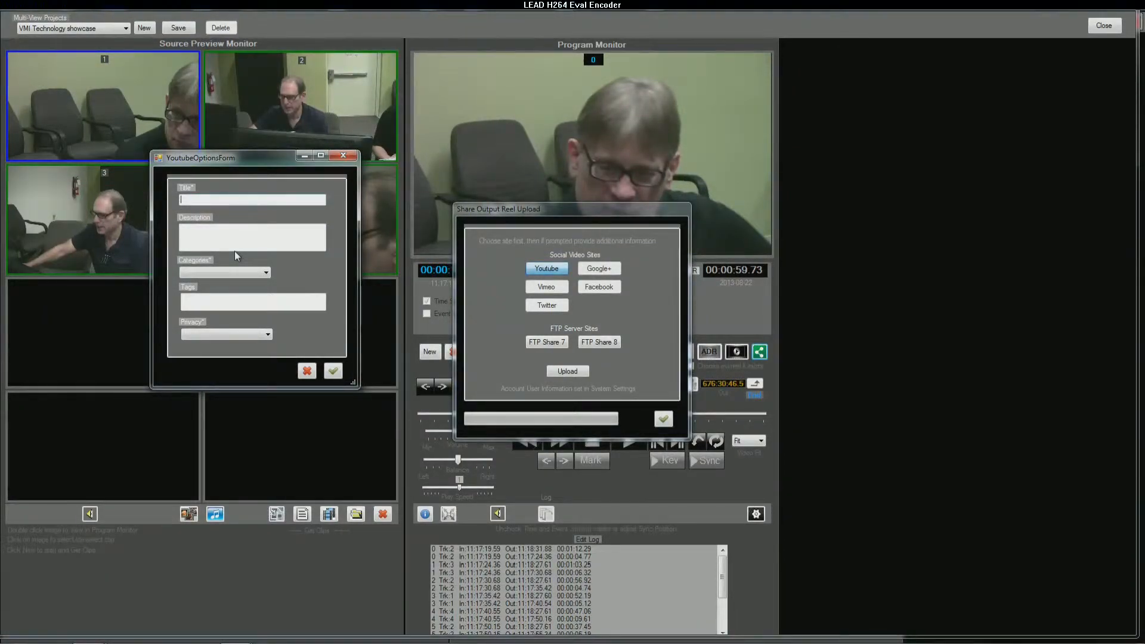
- Title the YouTube video "VMI Meeting", enter the description "This was a sales presentation", and set the category to People
text(VMI Meeting)
click(212, 238)
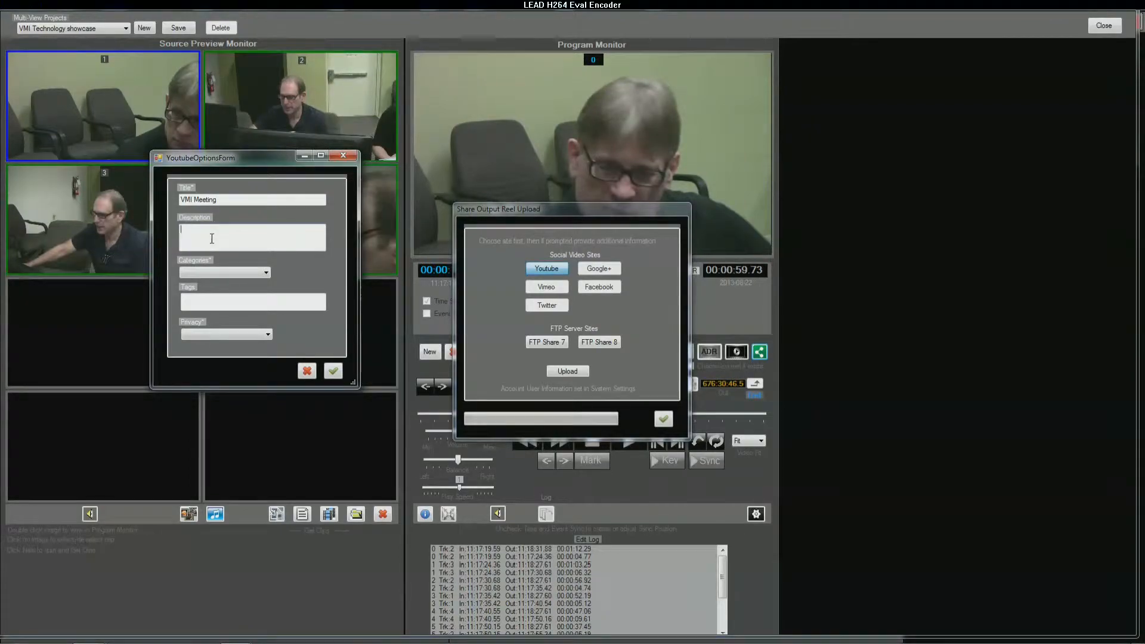
text(This was a sales presentation)
click(265, 272)
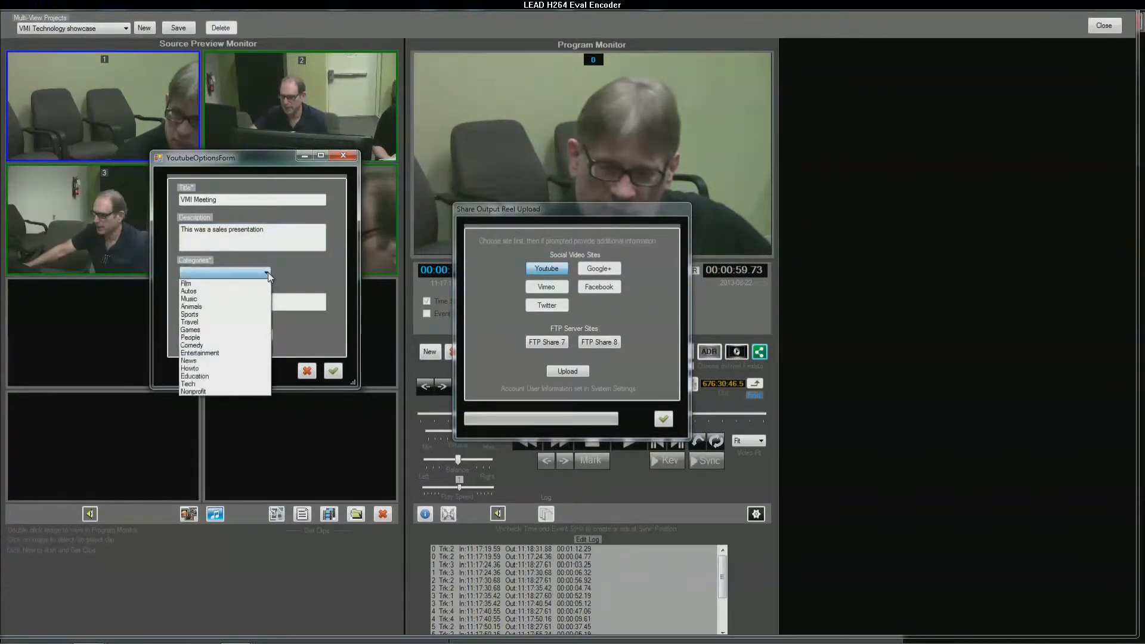
click(217, 338)
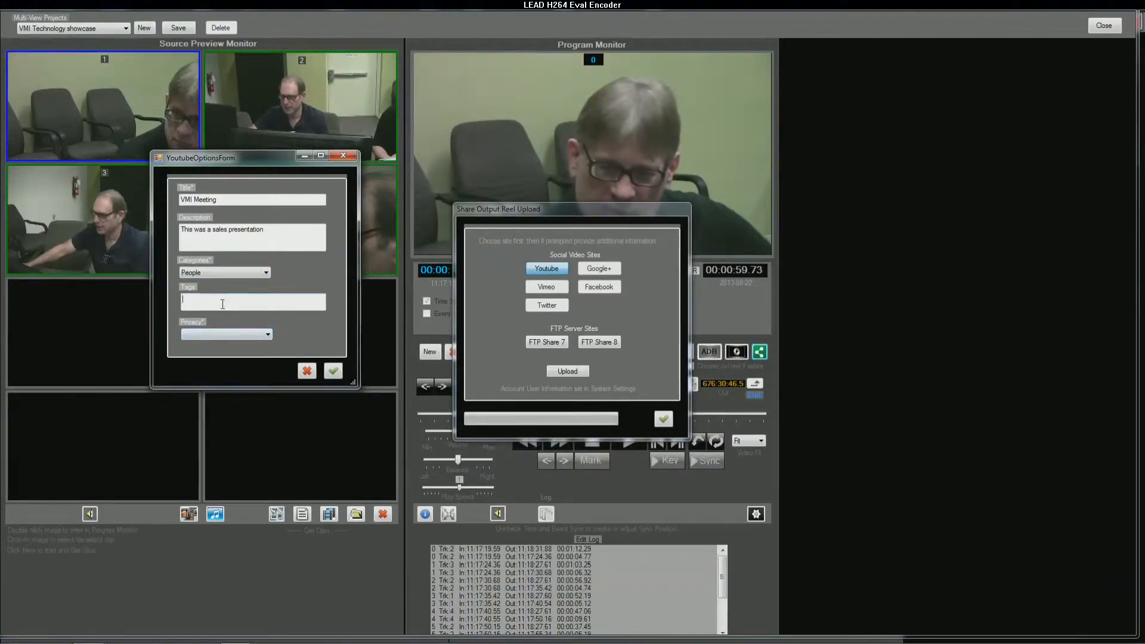
- Add the tag V-Station, set the YouTube video's privacy to Private, and accept the options
text(V-Station,)
click(259, 336)
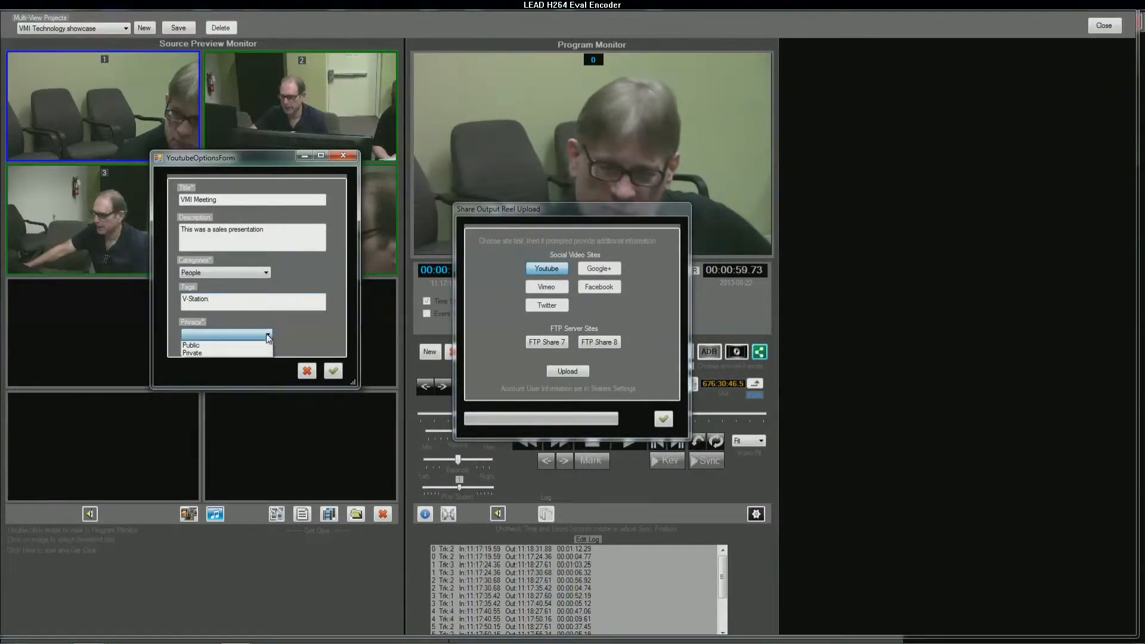
click(246, 353)
click(333, 371)
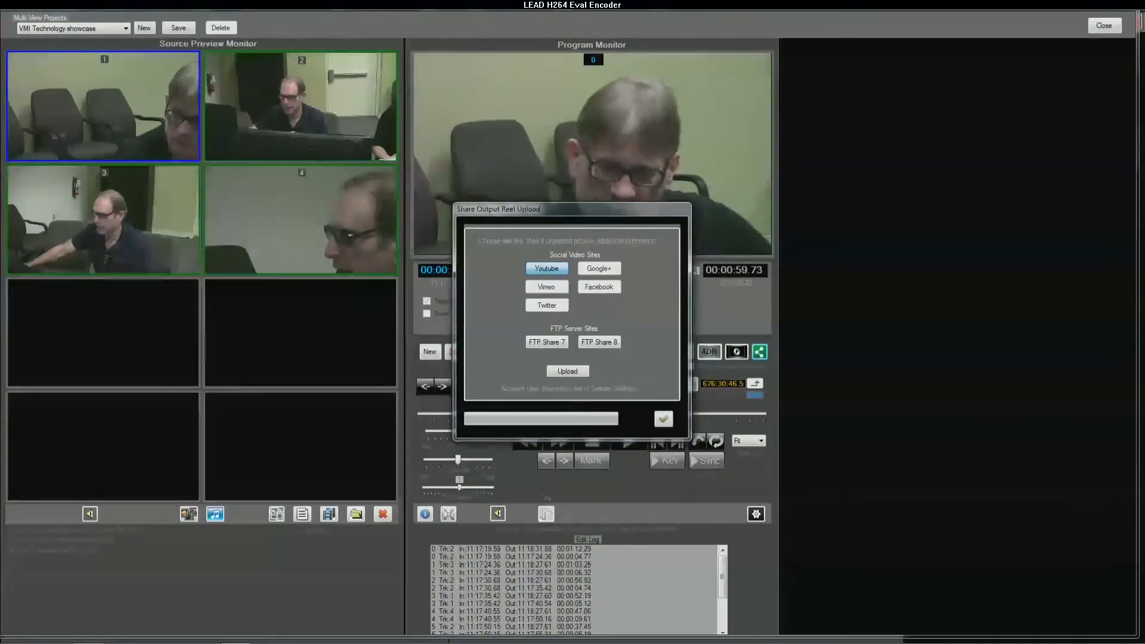
- Start uploading the output reel to YouTube and close the sharing dialog while the upload runs in the background
click(574, 372)
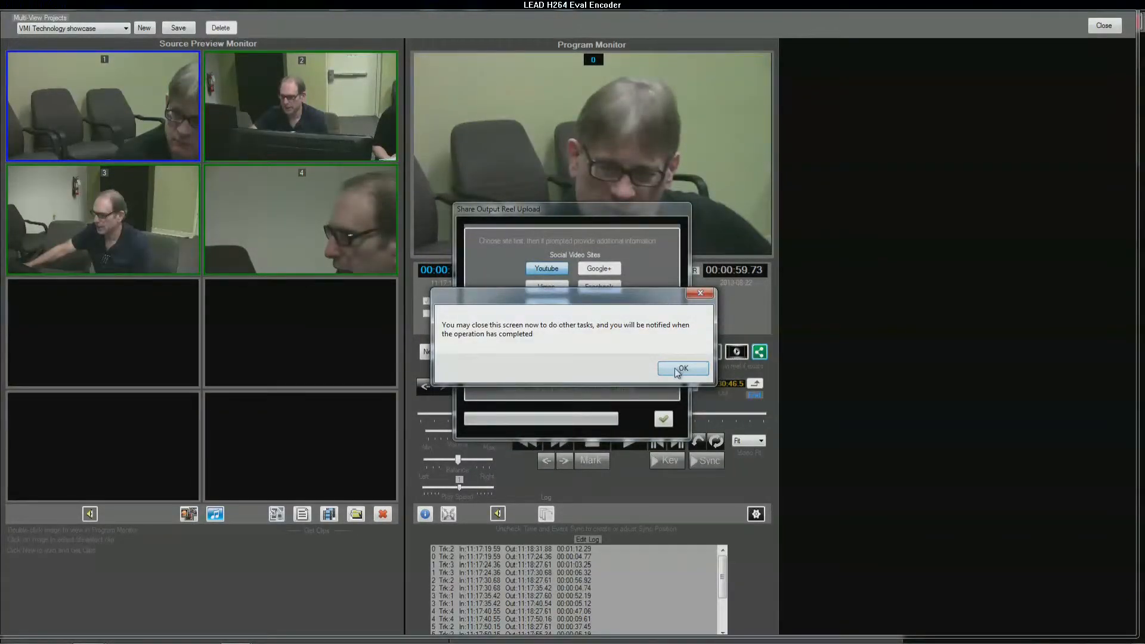
click(677, 369)
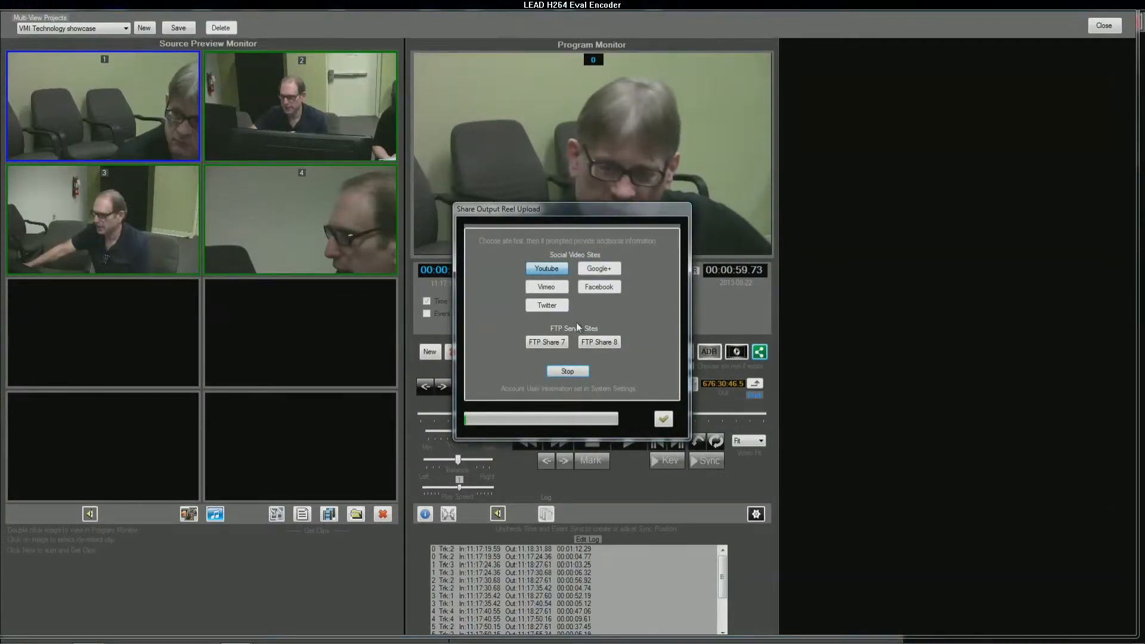
click(664, 420)
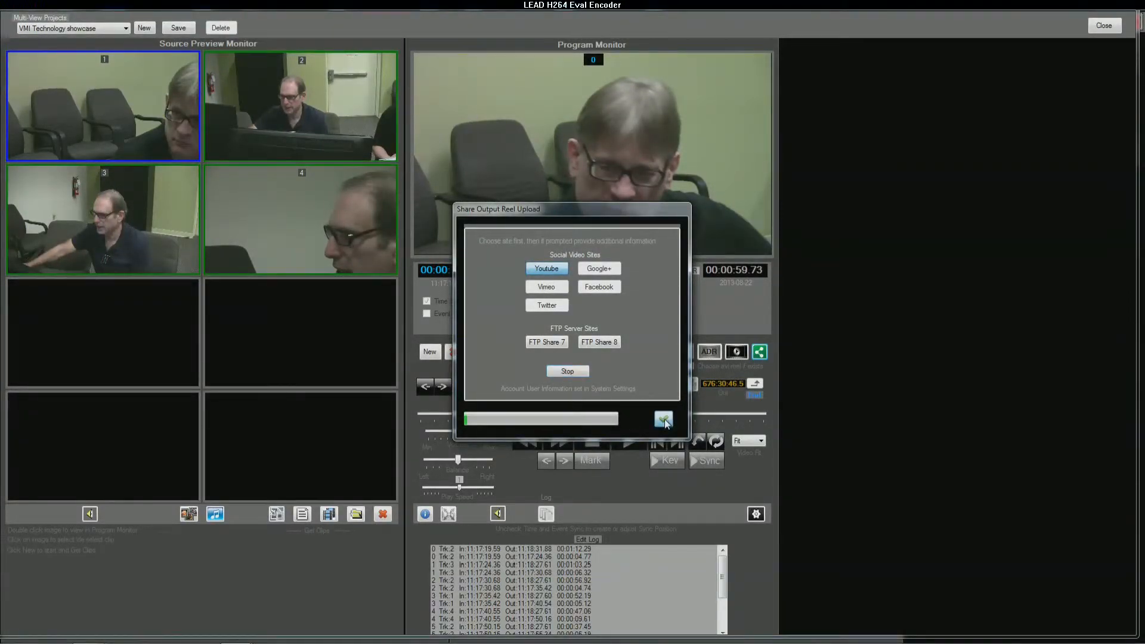